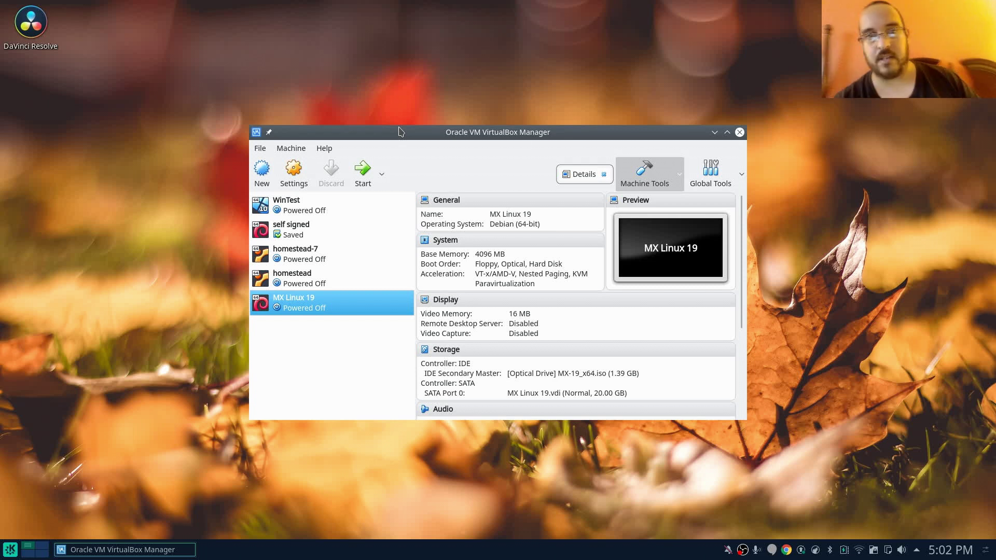
# - Start the MX Linux 19 virtual machine and dismiss the keyboard auto-capture notice
pyautogui.click(363, 169)
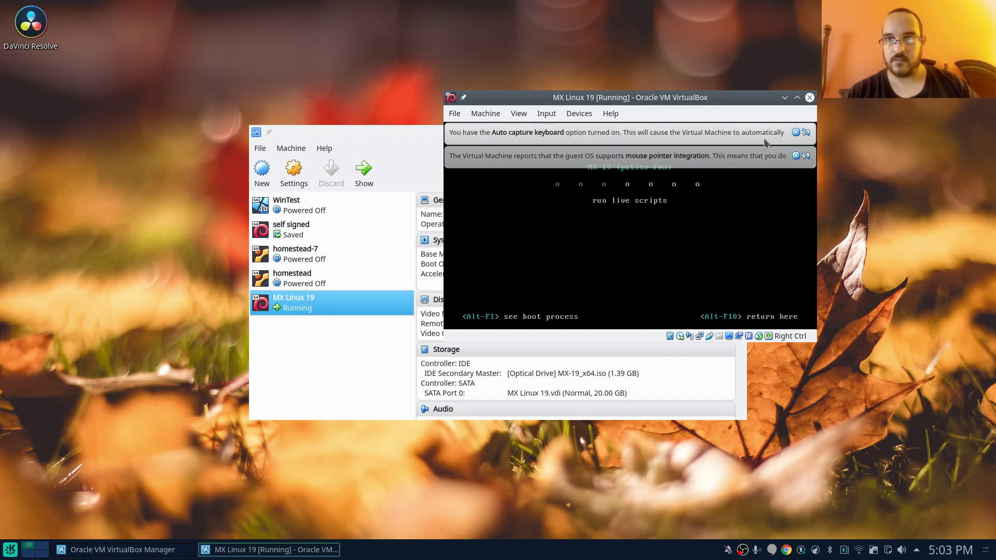
pyautogui.click(796, 133)
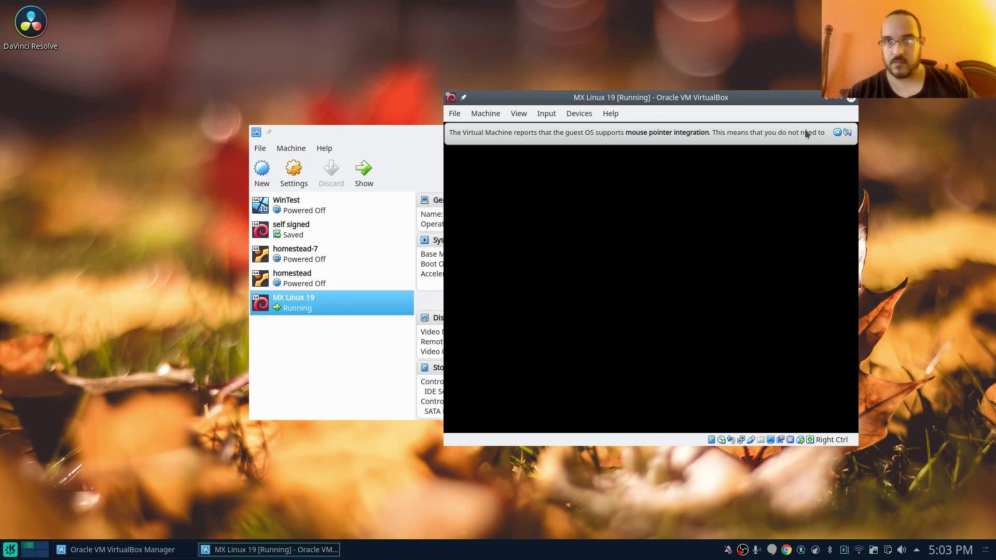
# - Dismiss the mouse pointer integration notice and close the MX Welcome window
pyautogui.click(838, 134)
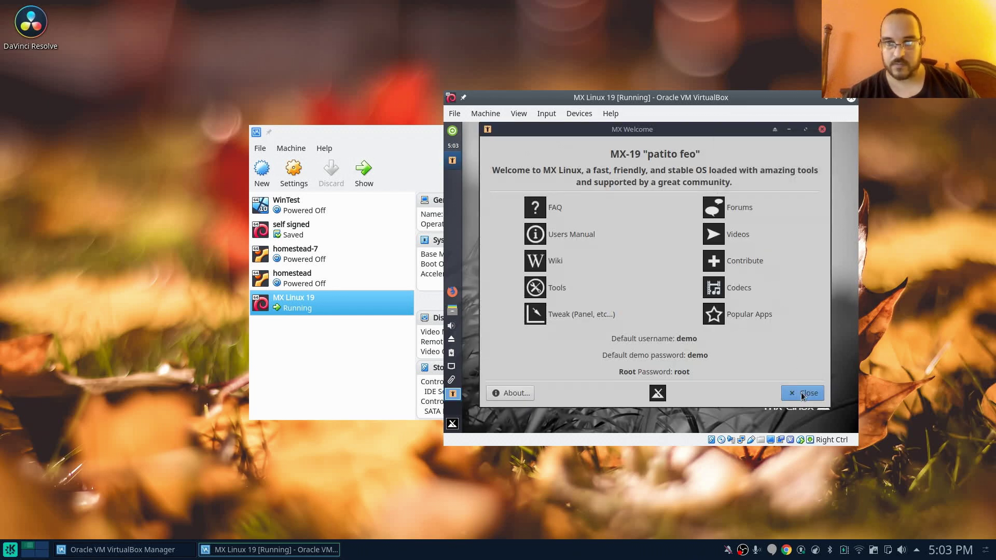
pyautogui.click(802, 394)
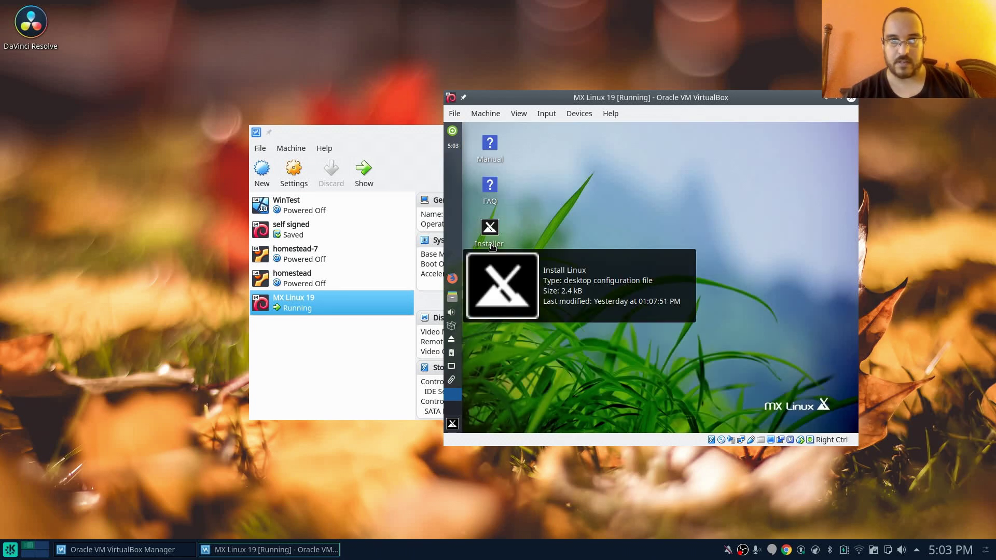
# - Launch the Installer and auto-install onto the entire sda disk, confirming the format
pyautogui.doubleClick(492, 247)
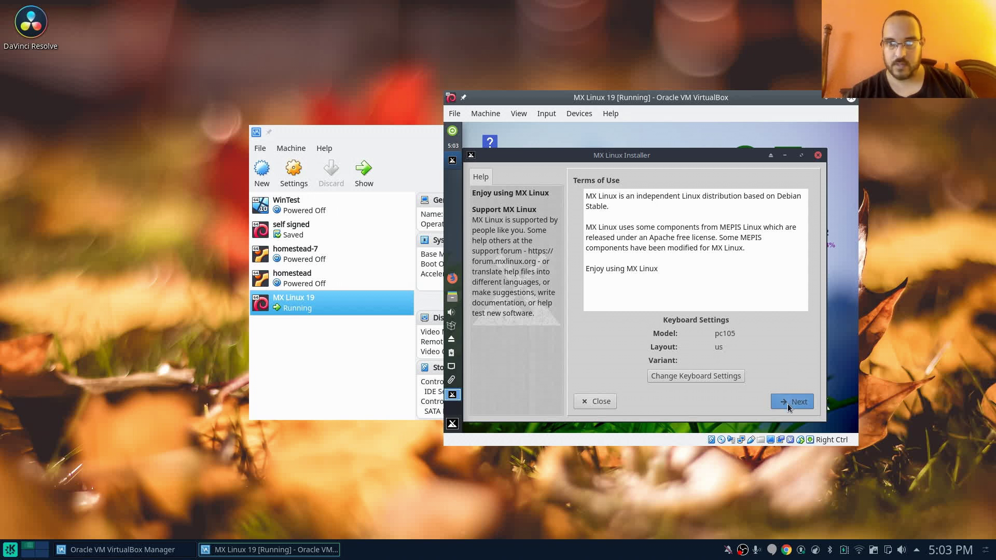
pyautogui.click(787, 404)
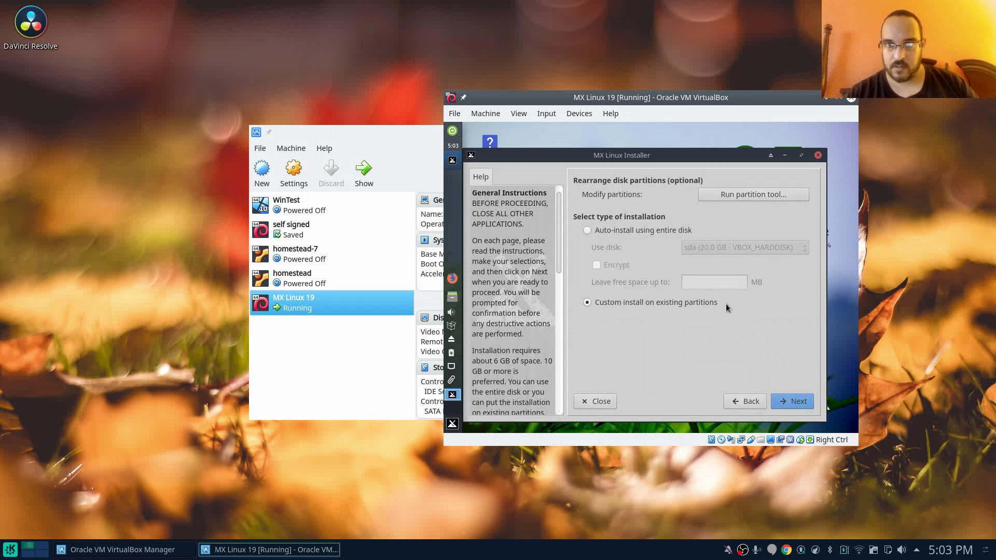
pyautogui.click(676, 228)
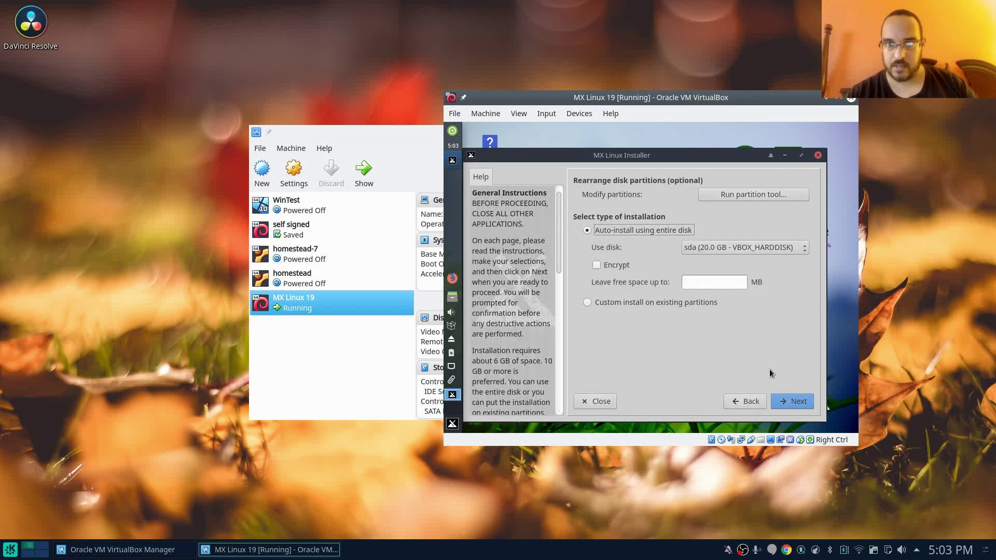
pyautogui.click(796, 403)
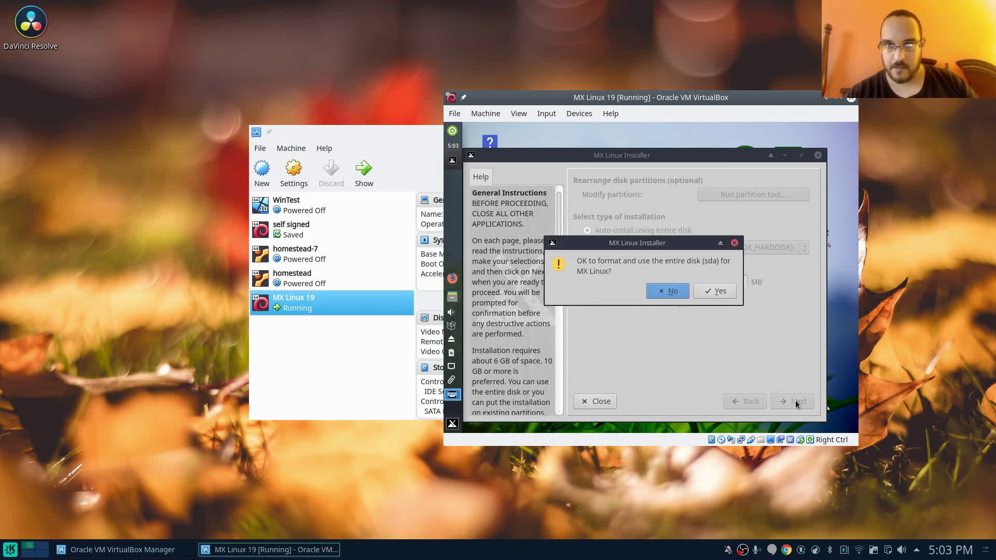
pyautogui.click(715, 291)
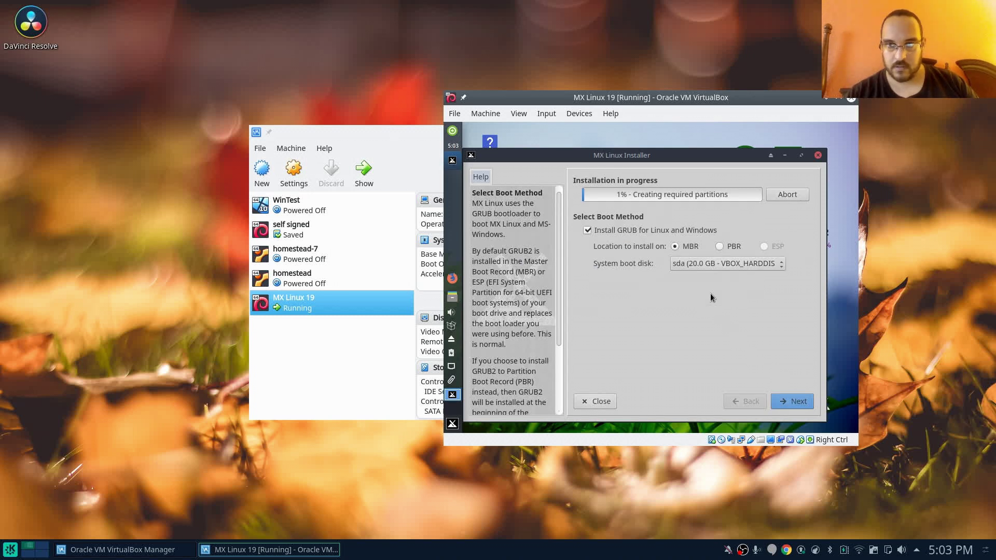
# - Keep the default boot method and set domain linixg33k.lan with workgroup LiNixG33k
pyautogui.click(797, 403)
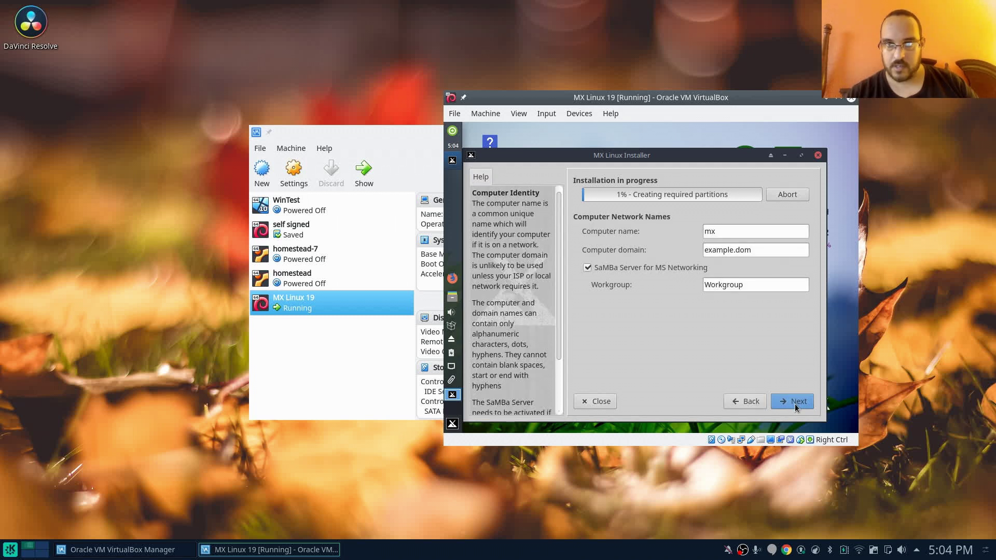
pyautogui.click(765, 248)
pyautogui.tripleClick(765, 248)
pyautogui.write('lin')
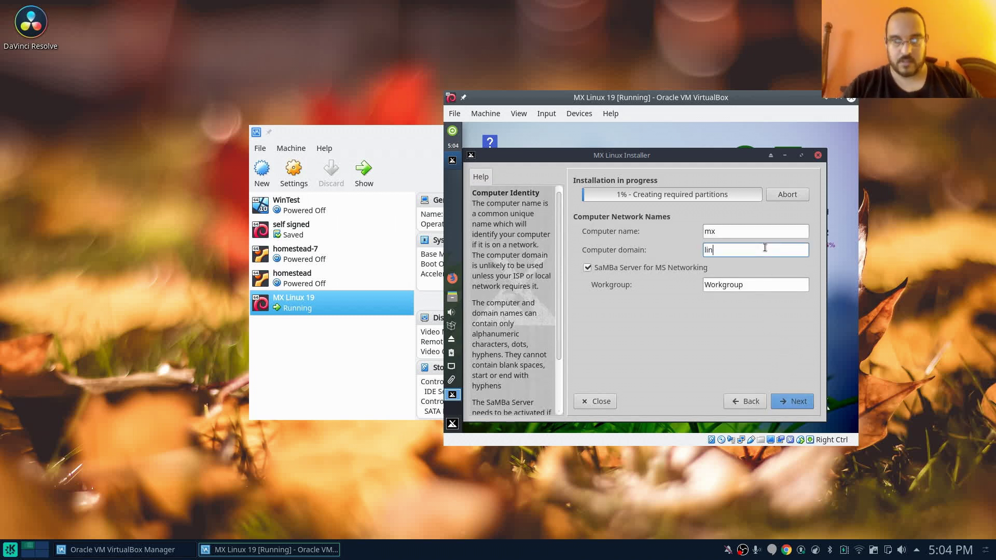
pyautogui.write('ixg33k.lan')
pyautogui.press('Tab')
pyautogui.press('Tab')
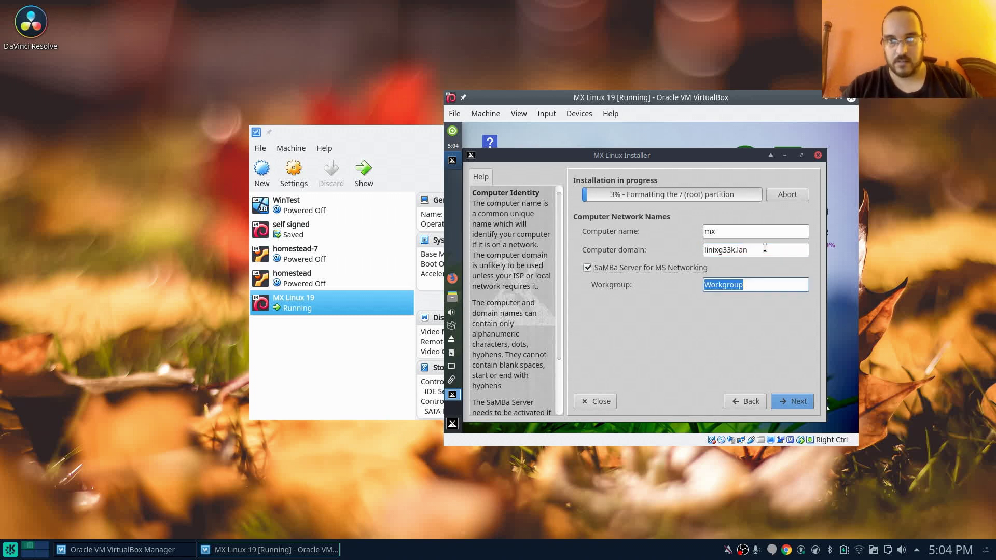
pyautogui.write('LiNixG33k')
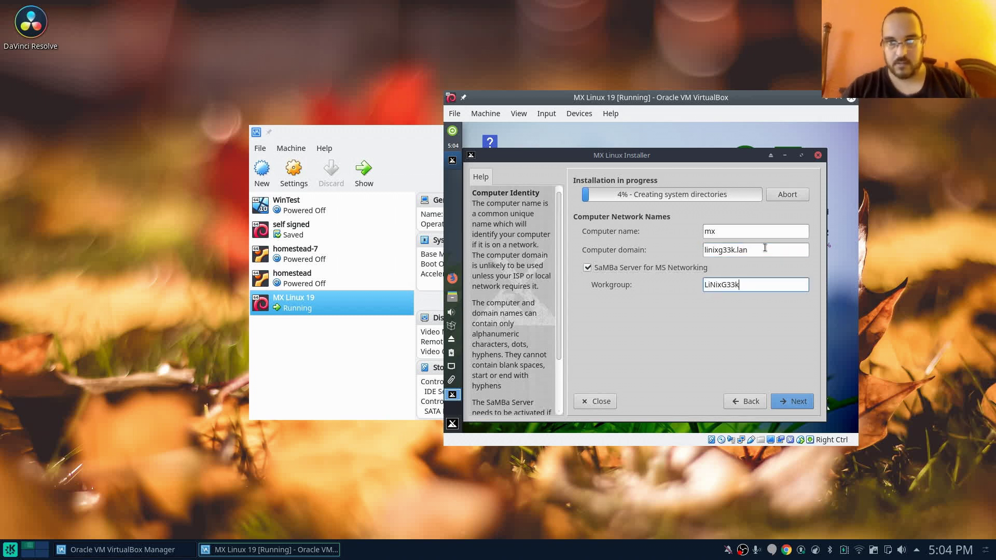
pyautogui.press('Return')
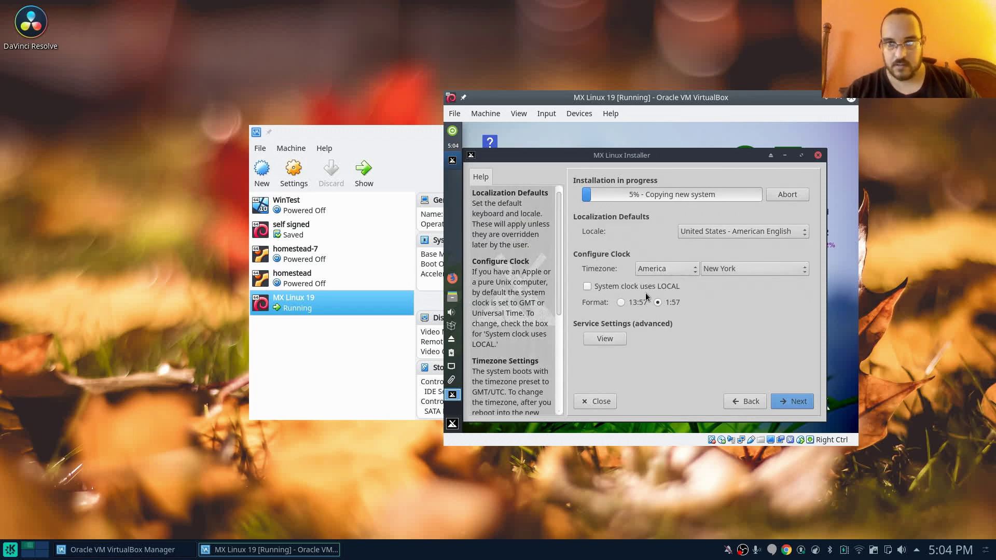
# - Make the system clock use local time in 24-hour format
pyautogui.click(625, 301)
pyautogui.click(608, 287)
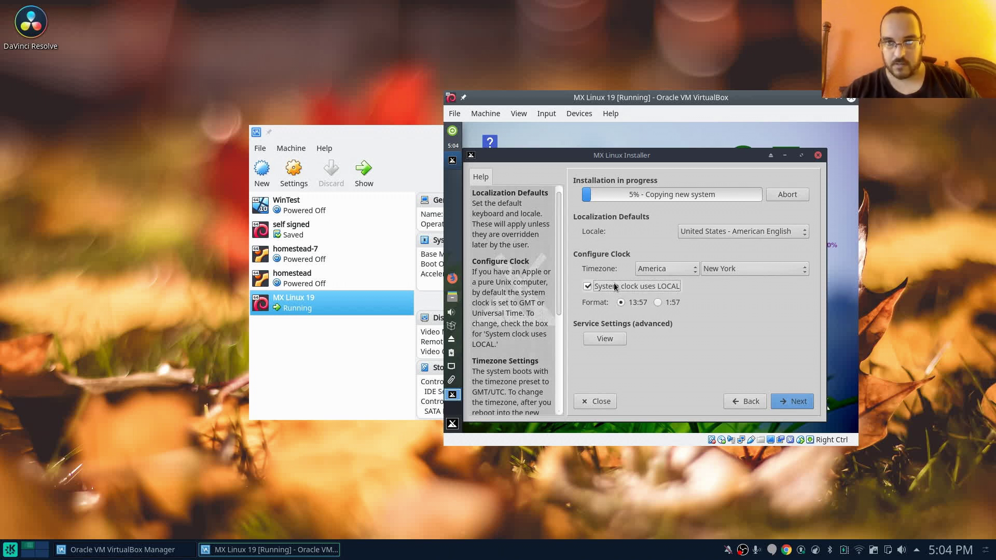
pyautogui.click(799, 404)
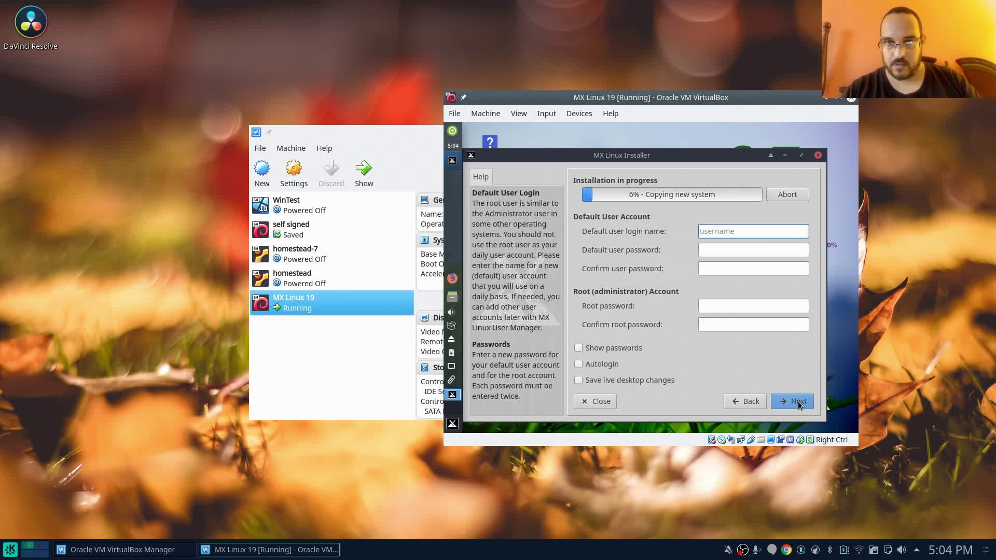
# - Enter a user login name, then the user password and root password, each confirmed
pyautogui.write('linixg33k')
pyautogui.click(741, 248)
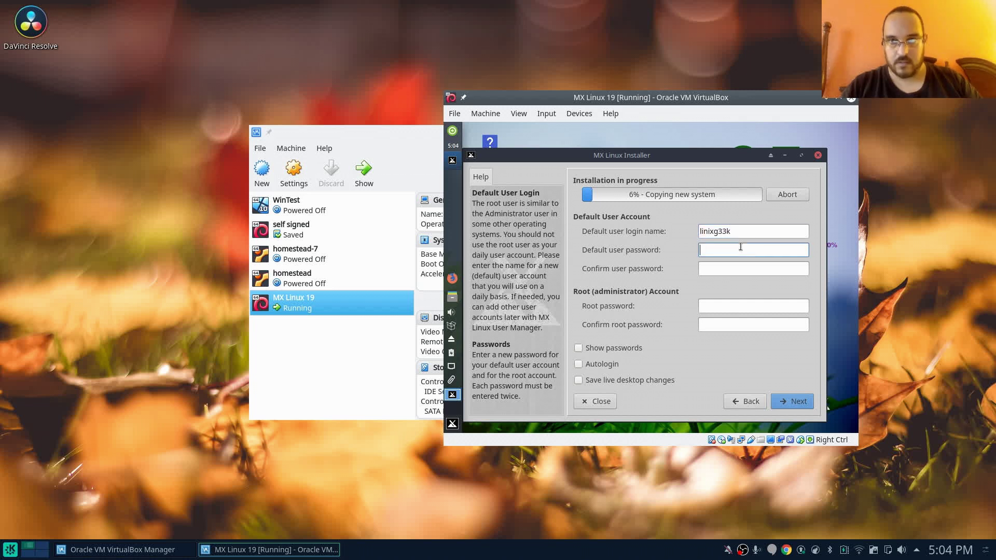
pyautogui.write('••••••••')
pyautogui.press('Tab')
pyautogui.write('••••••••')
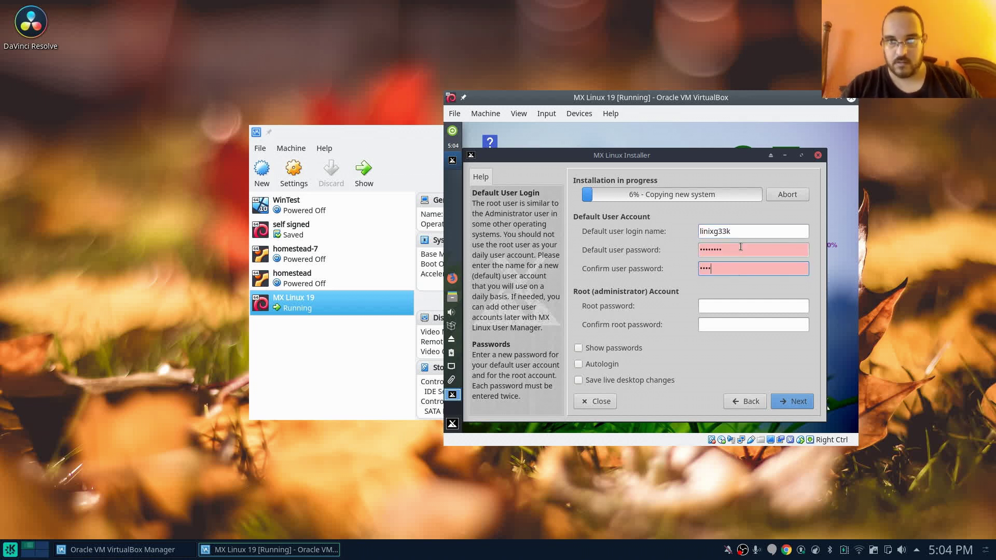
pyautogui.press('Tab')
pyautogui.write('••••••••')
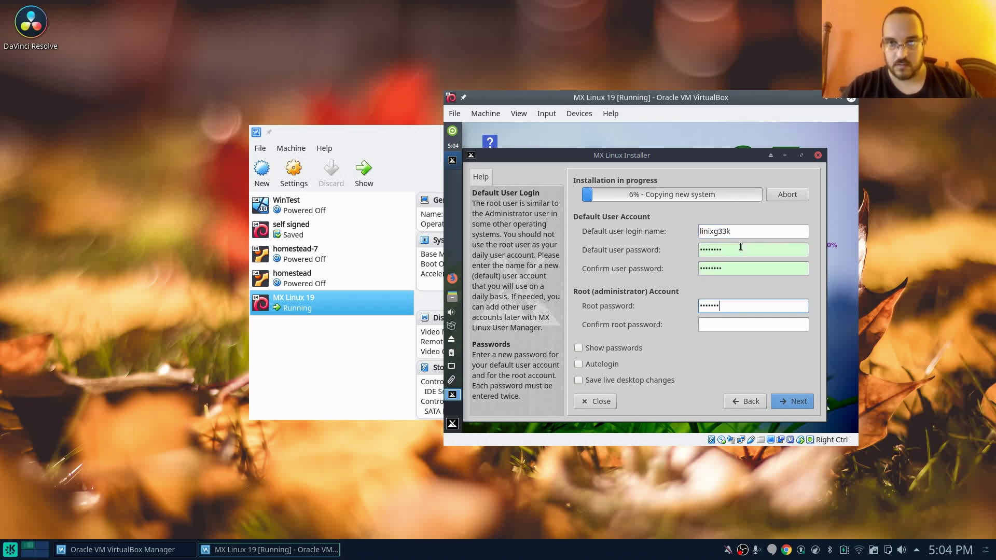
pyautogui.press('Tab')
pyautogui.write('••••••••')
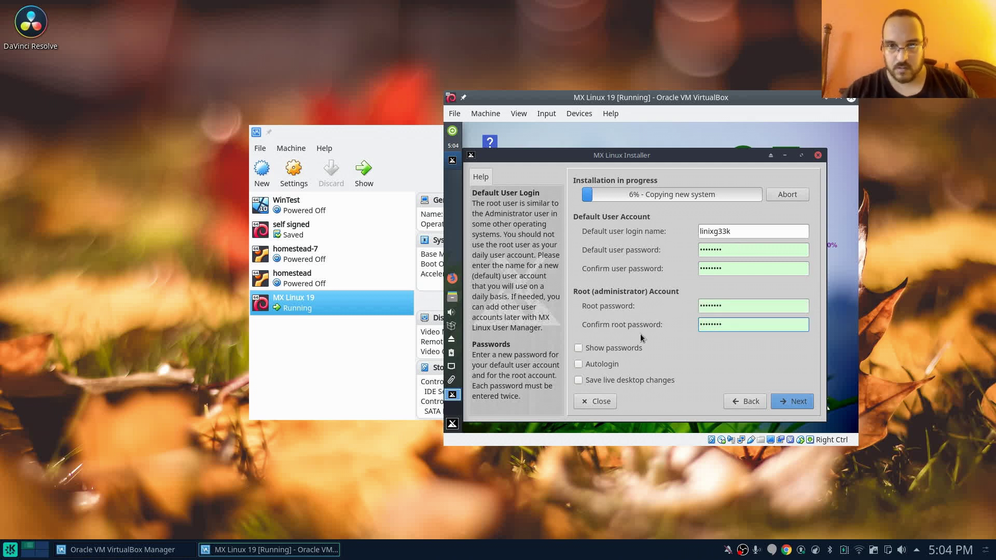
# - Submit the account details, let installation complete, then finish and reboot the machine
pyautogui.click(781, 403)
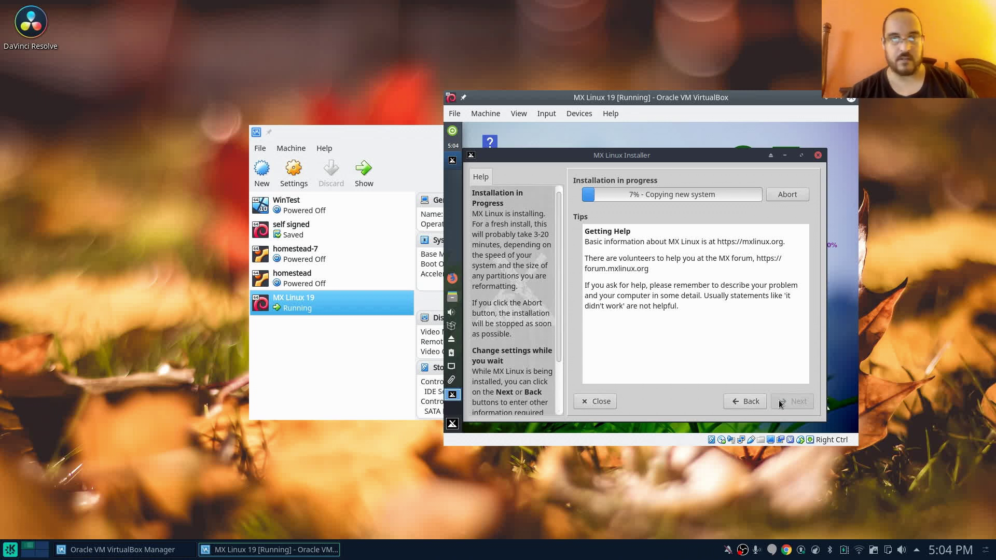
pyautogui.moveTo(721, 102); pyautogui.dragTo(638, 102)
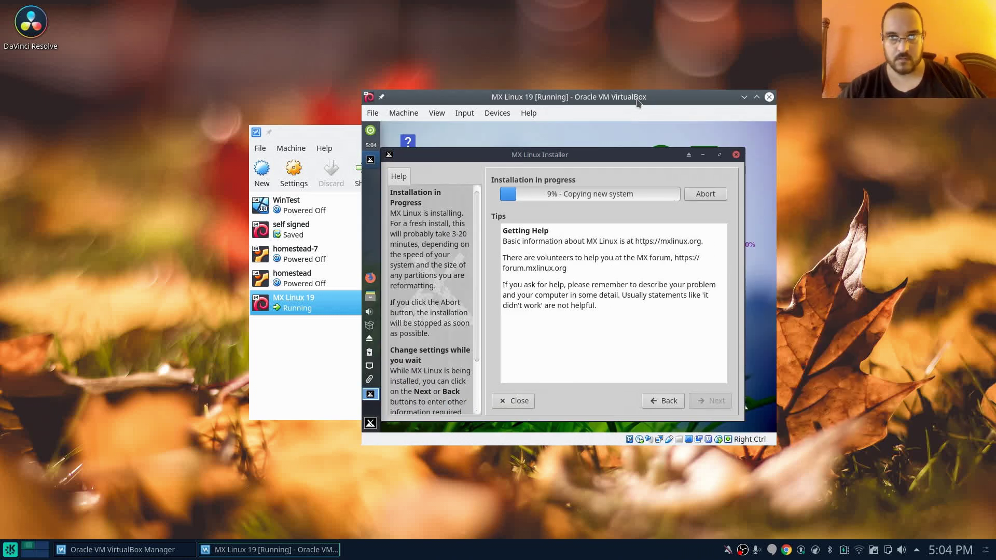
pyautogui.click(684, 77)
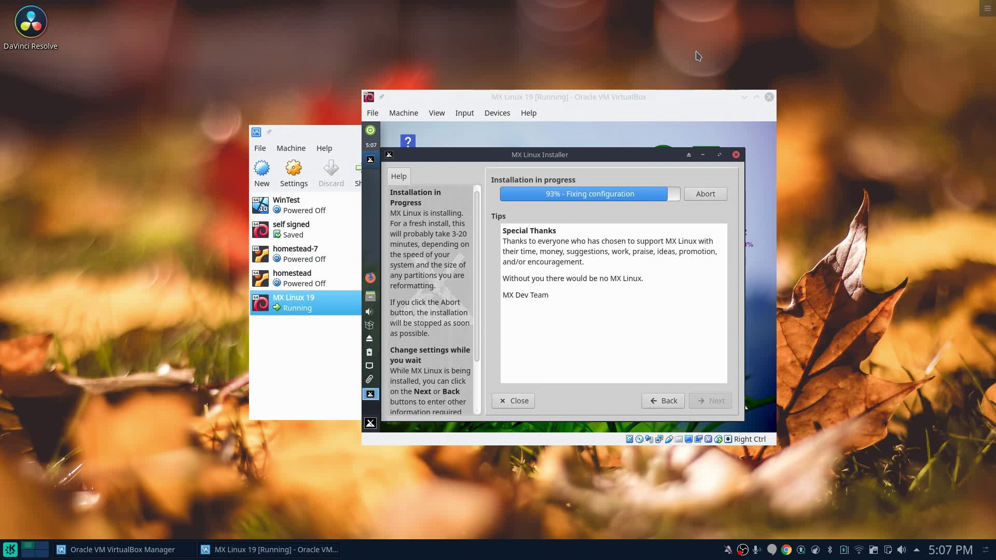
pyautogui.click(693, 100)
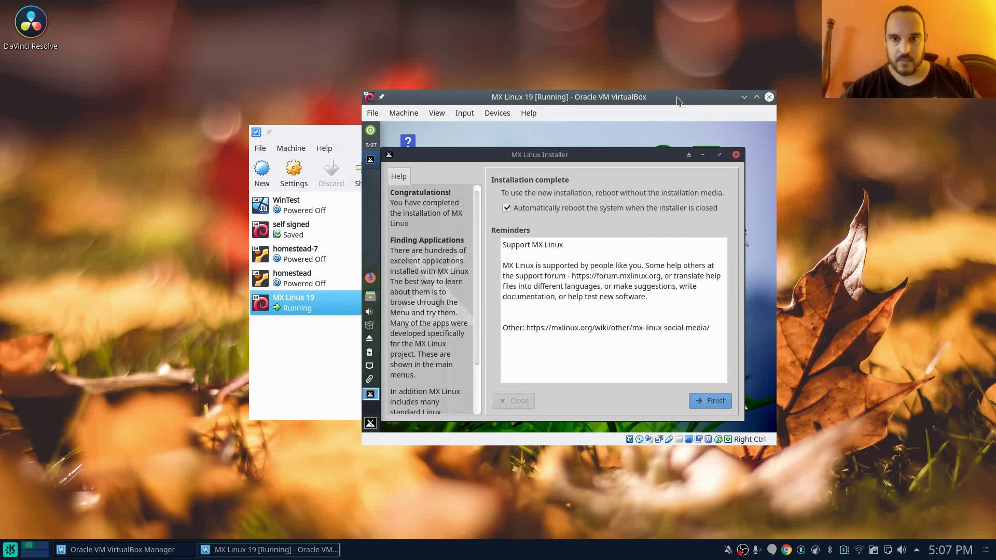
pyautogui.click(714, 402)
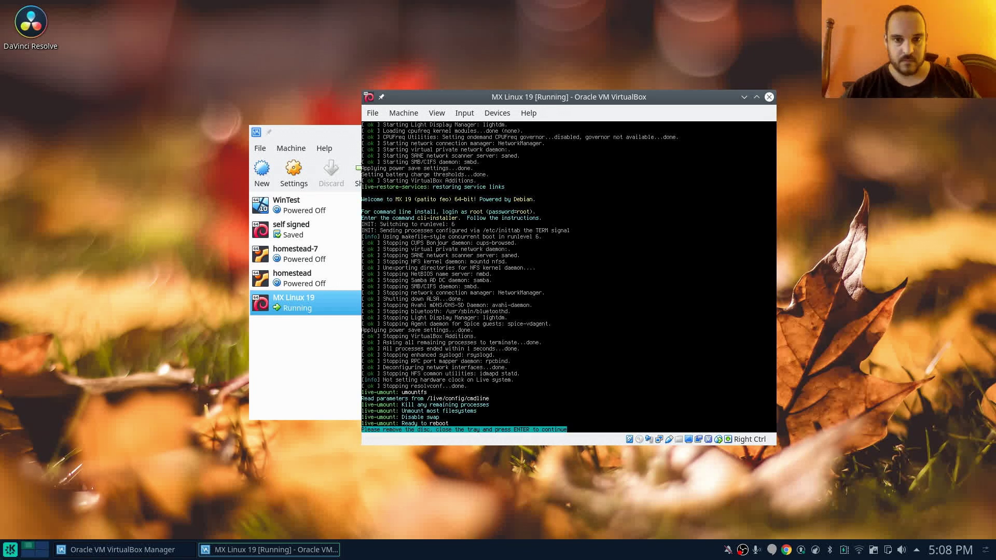
pyautogui.press('Return')
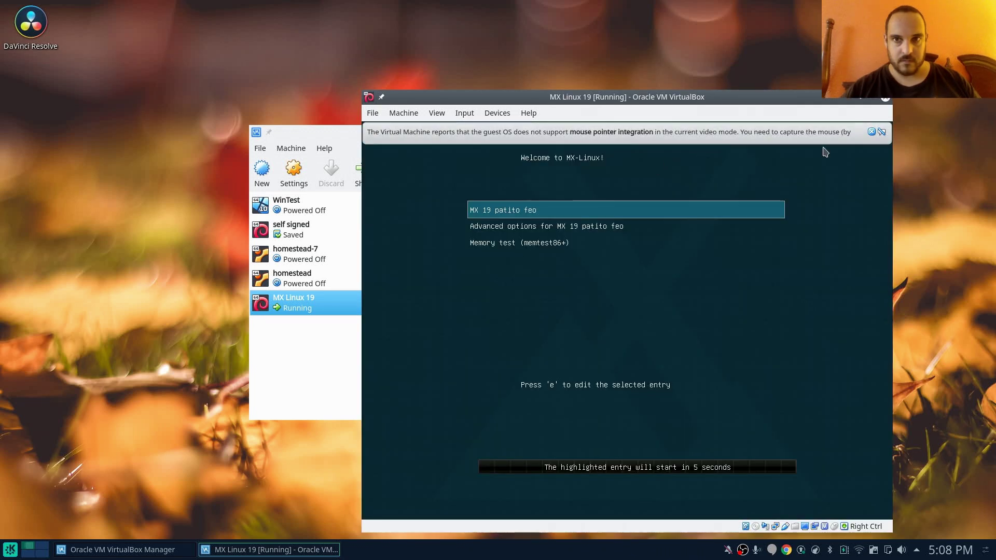
# - Boot the default MX 19 entry from disk, dismissing the pointer and guest integration notices
pyautogui.click(872, 132)
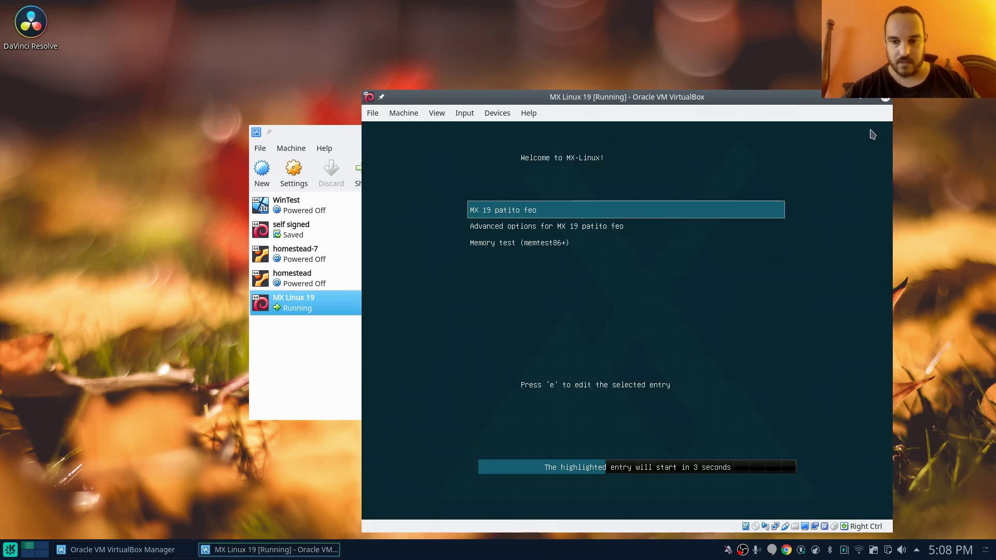
pyautogui.press('Return')
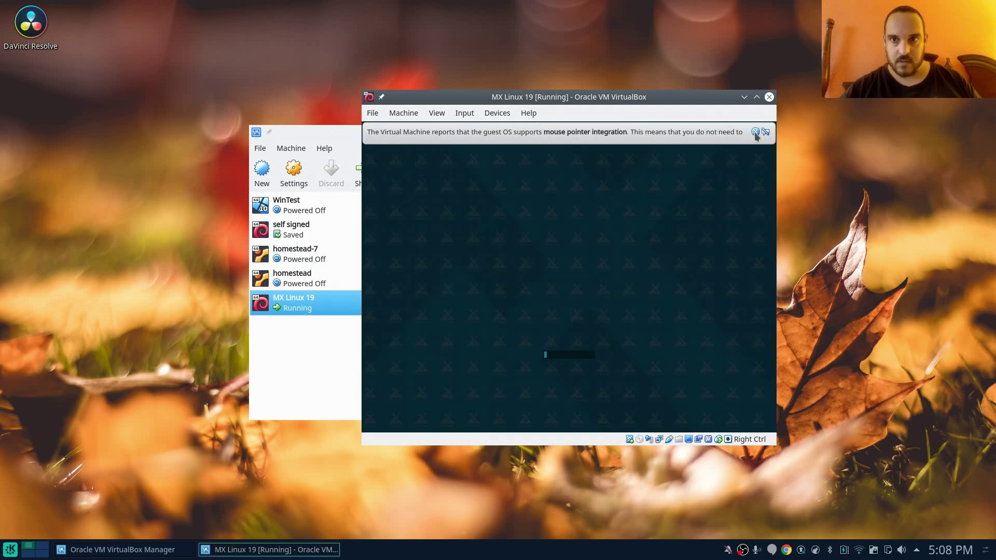
pyautogui.click(756, 132)
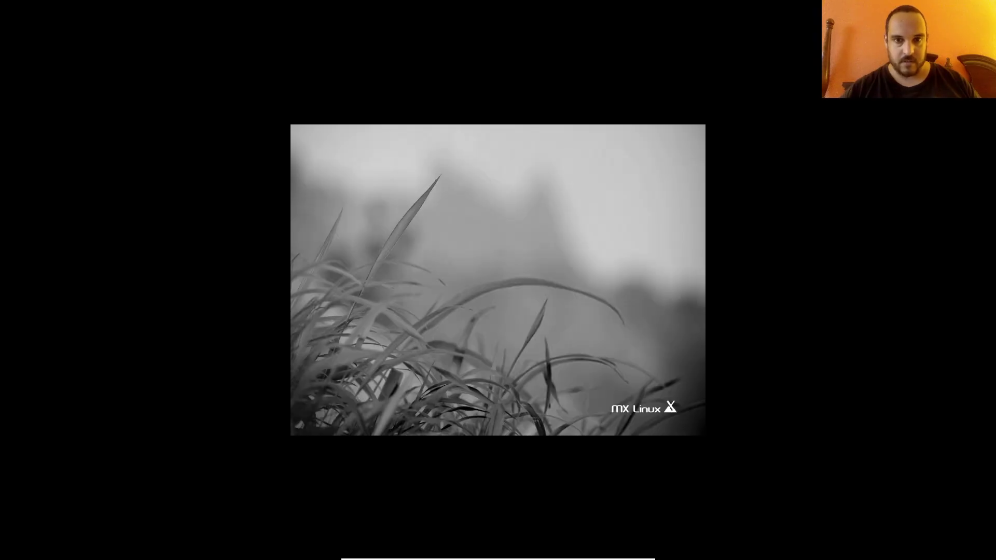
# - Log in with the user password and close the MX Welcome window
pyautogui.write('••••••••')
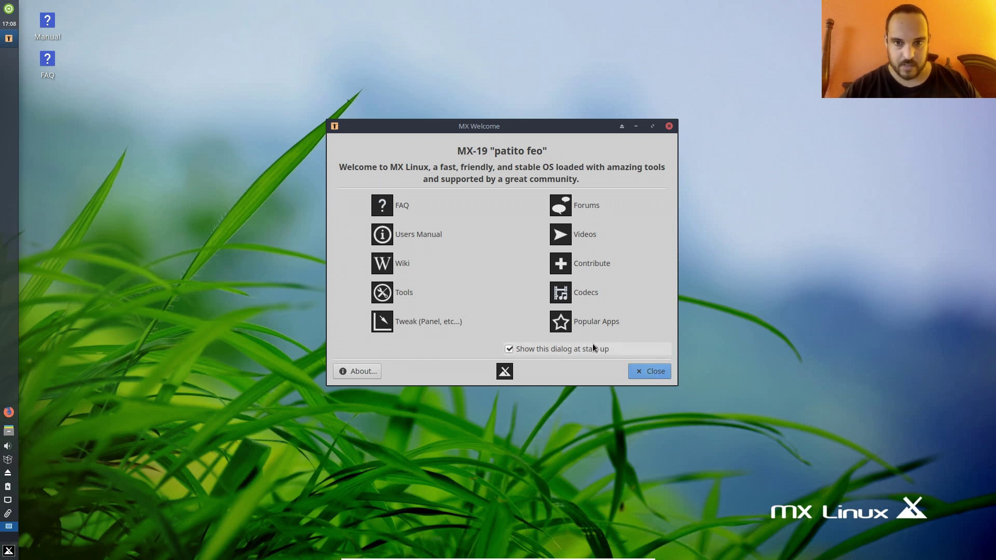
pyautogui.click(644, 369)
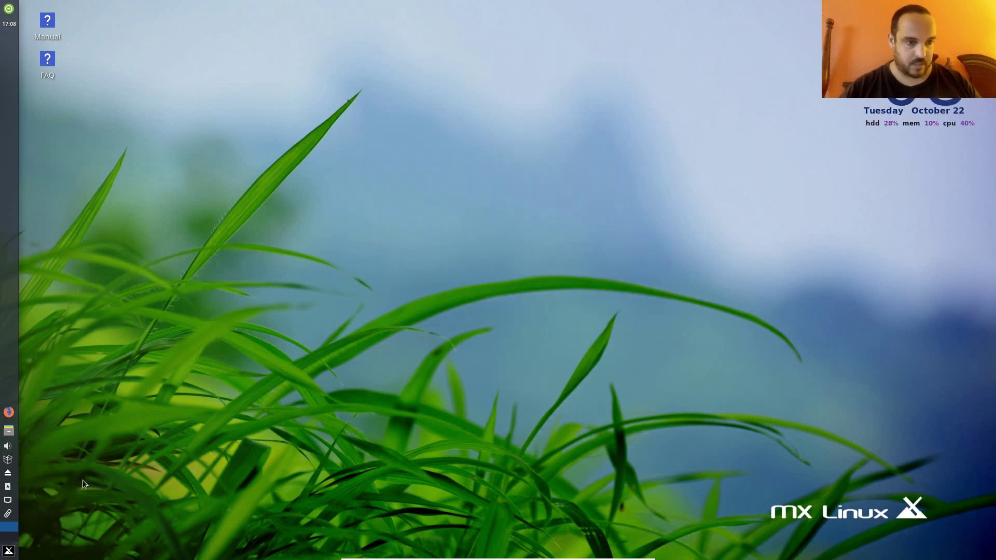
# - Run neofetch in Xfce Terminal to show the system details, then exit the terminal
pyautogui.click(16, 553)
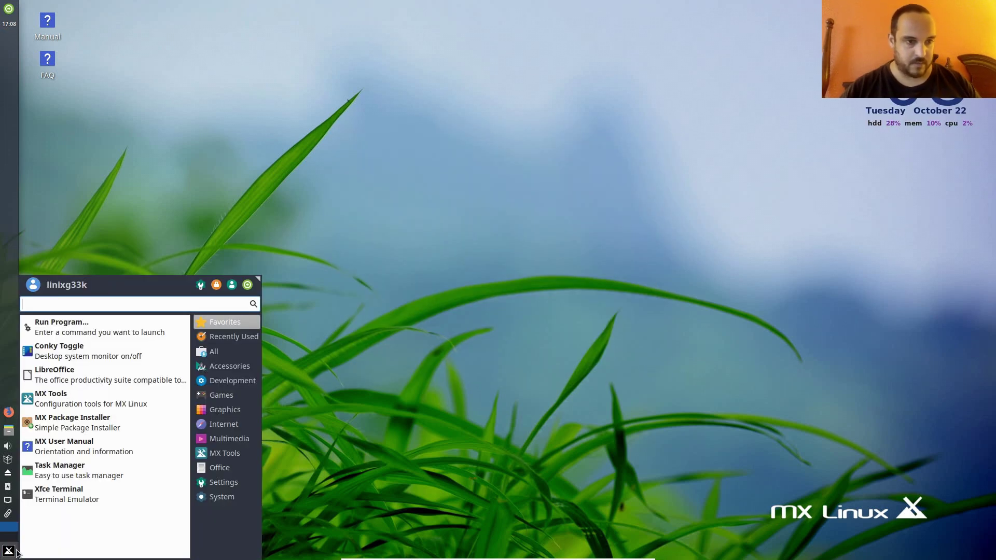
pyautogui.click(88, 496)
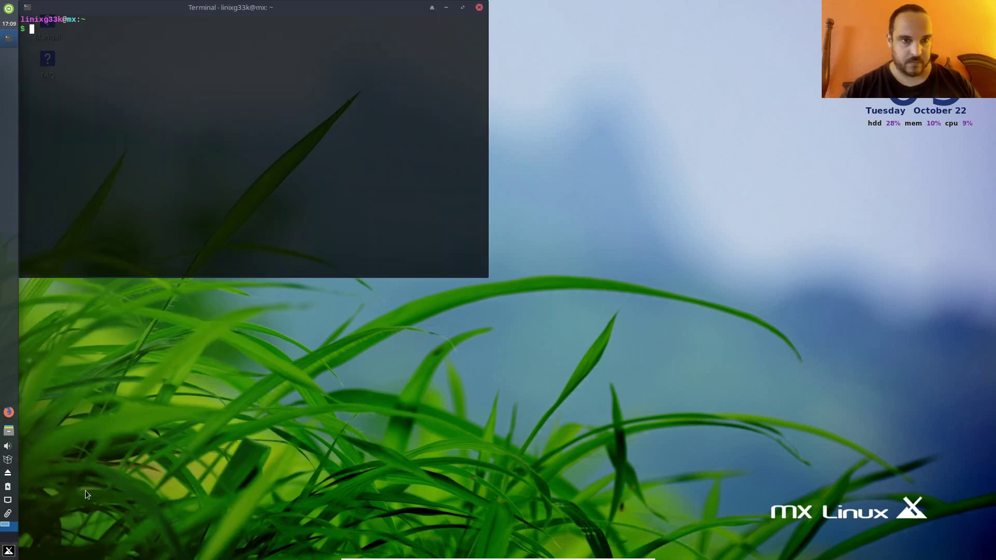
pyautogui.write('neofetch')
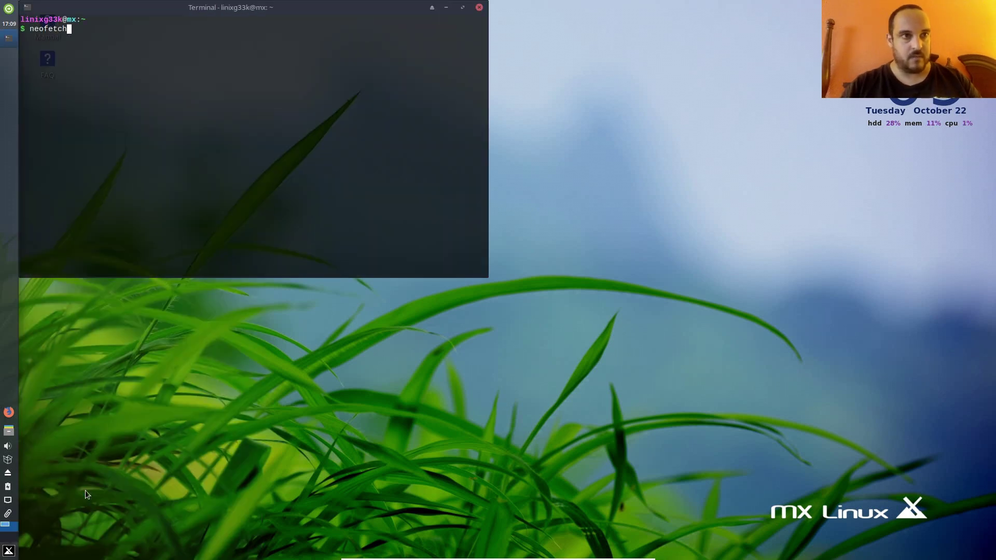
pyautogui.press('Return')
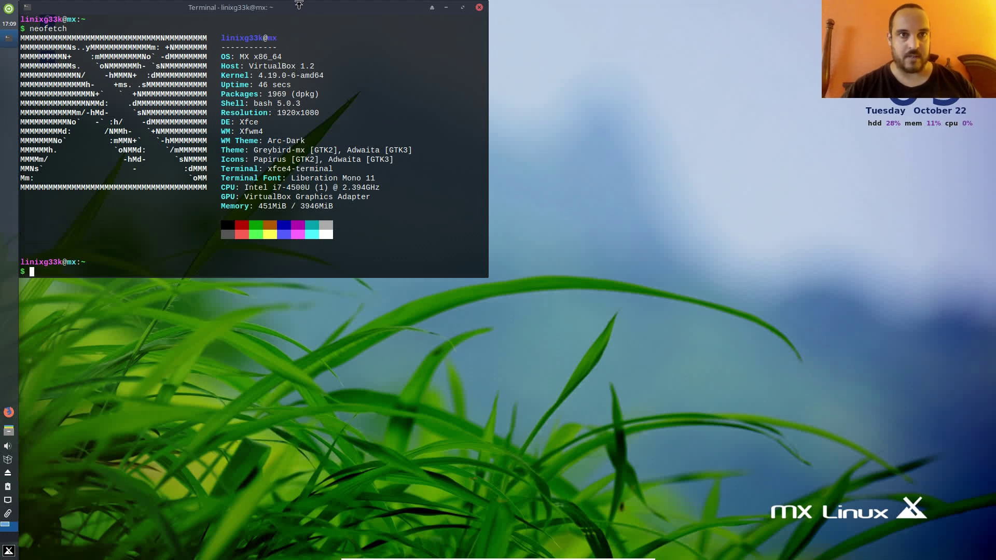
pyautogui.moveTo(305, 8); pyautogui.dragTo(565, 100)
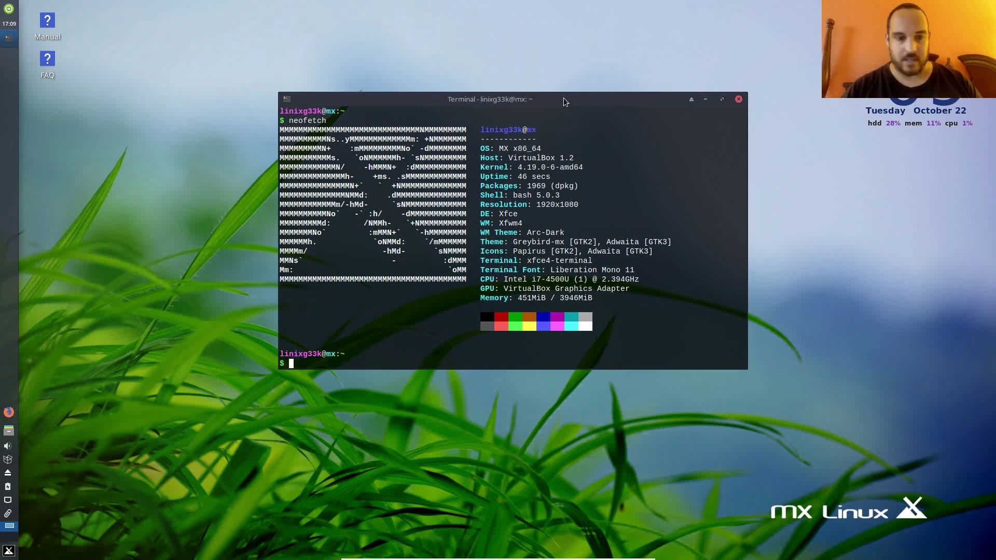
pyautogui.write('exit')
pyautogui.press('Return')
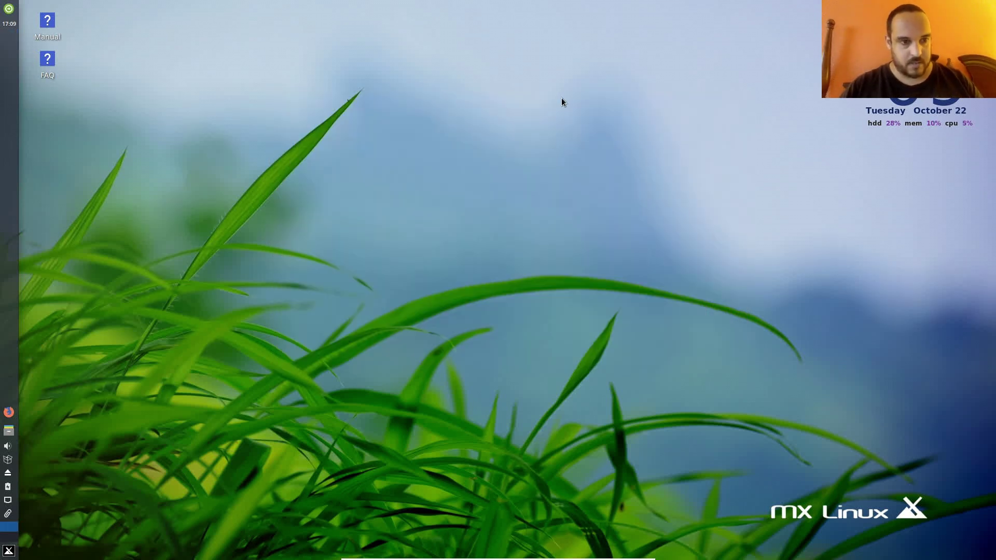
# - Browse the menu's Accessories, Development, Games, Graphics, Internet, Office and Settings categories
pyautogui.click(8, 551)
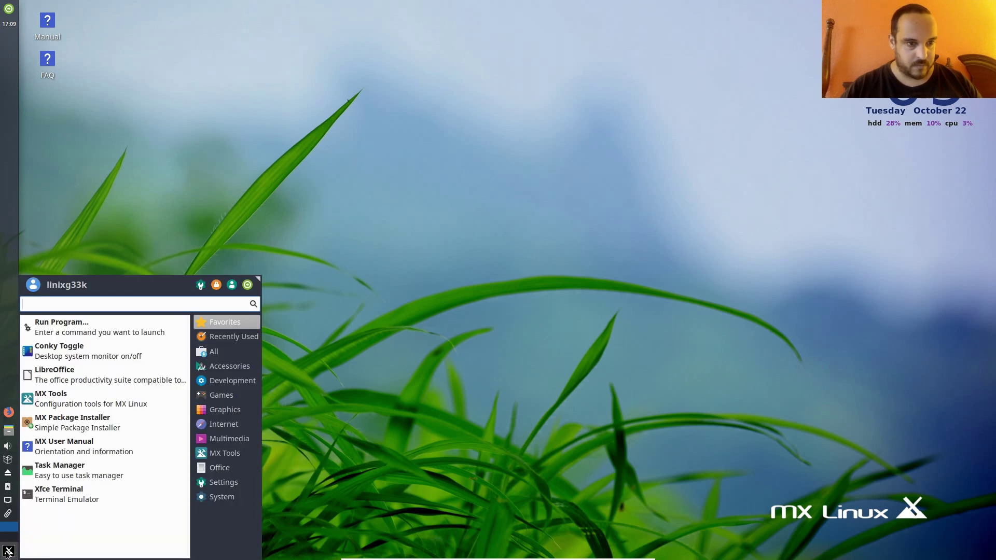
pyautogui.moveTo(230, 343)
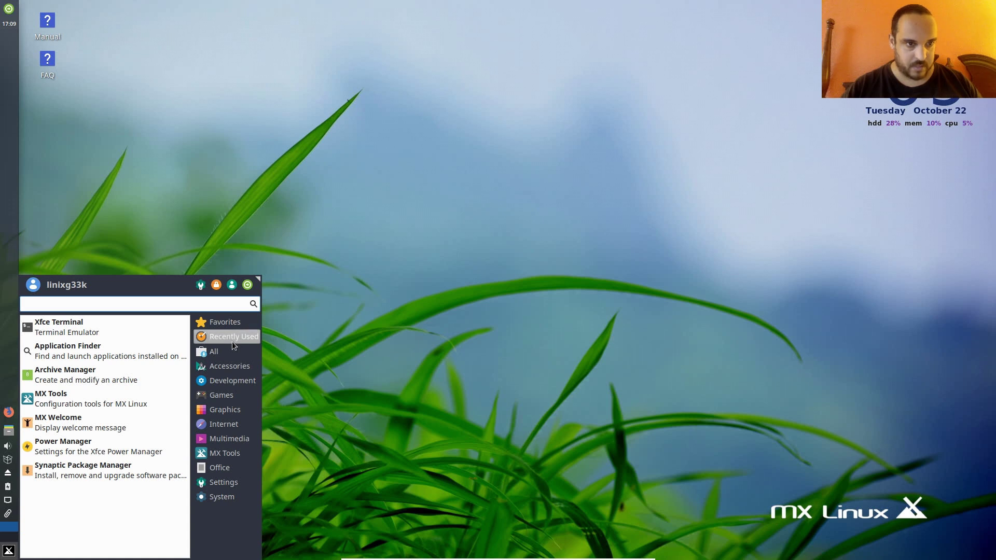
pyautogui.moveTo(232, 319)
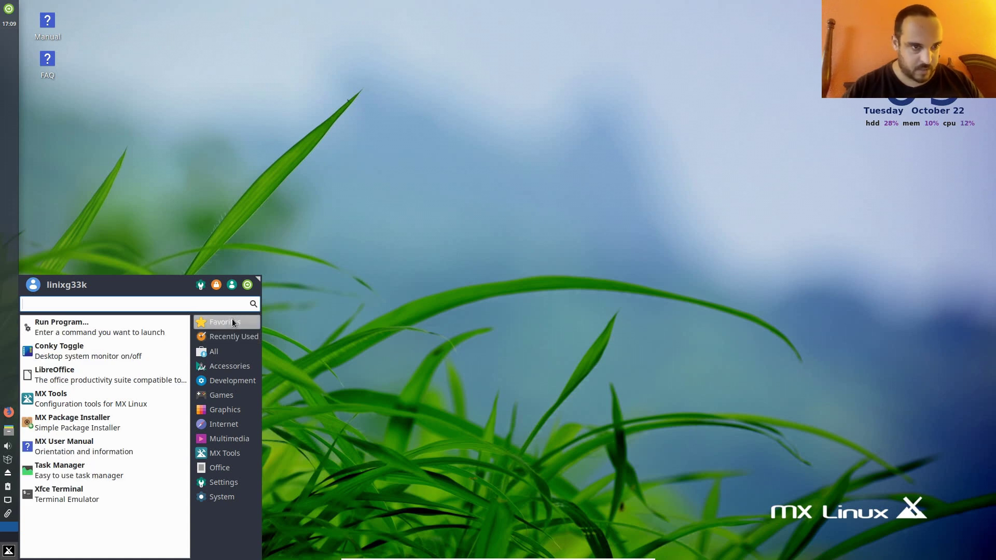
pyautogui.click(242, 367)
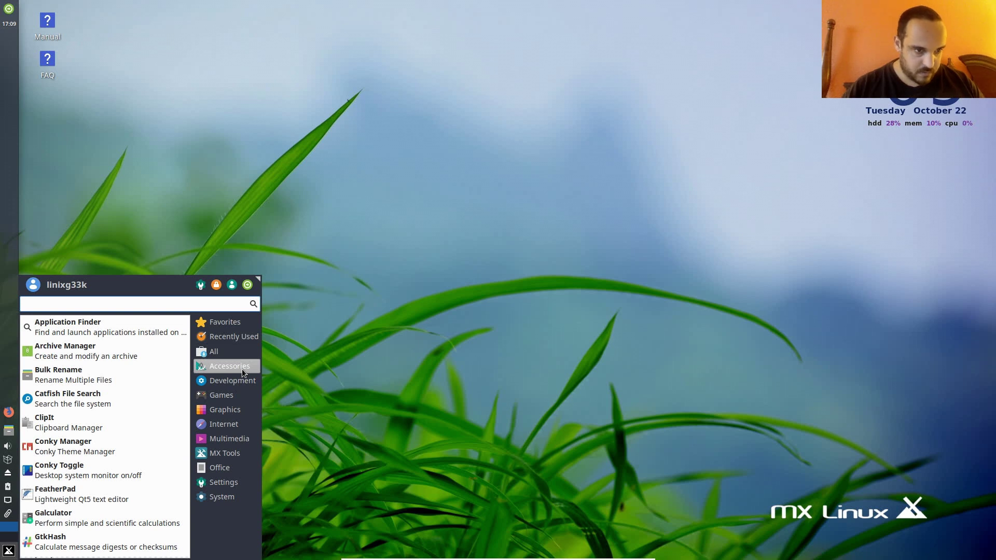
pyautogui.click(242, 381)
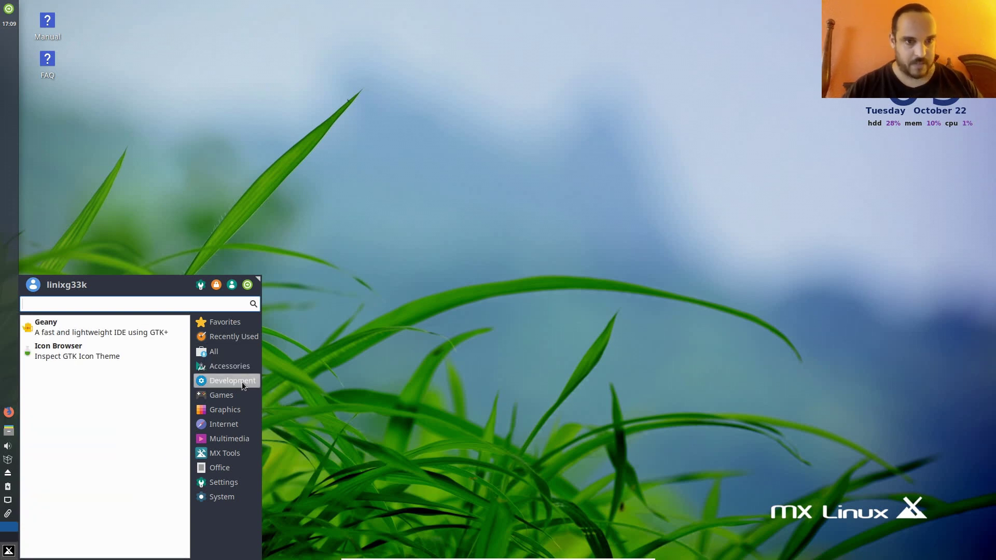
pyautogui.click(240, 395)
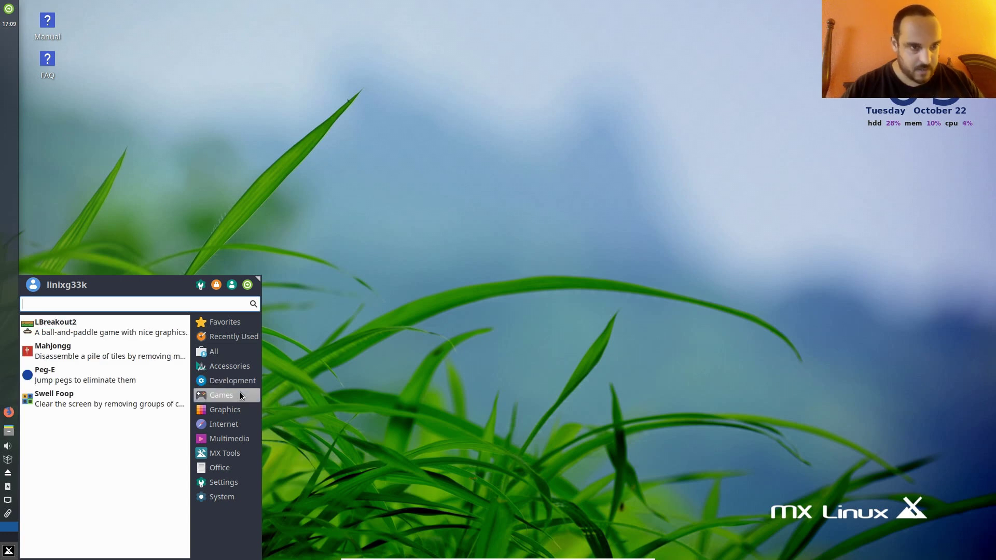
pyautogui.click(240, 410)
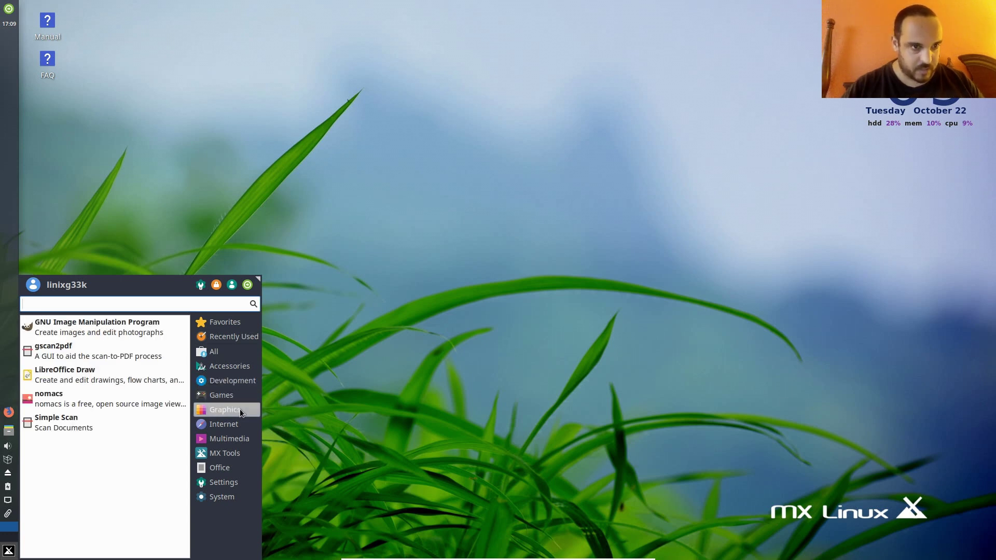
pyautogui.click(240, 423)
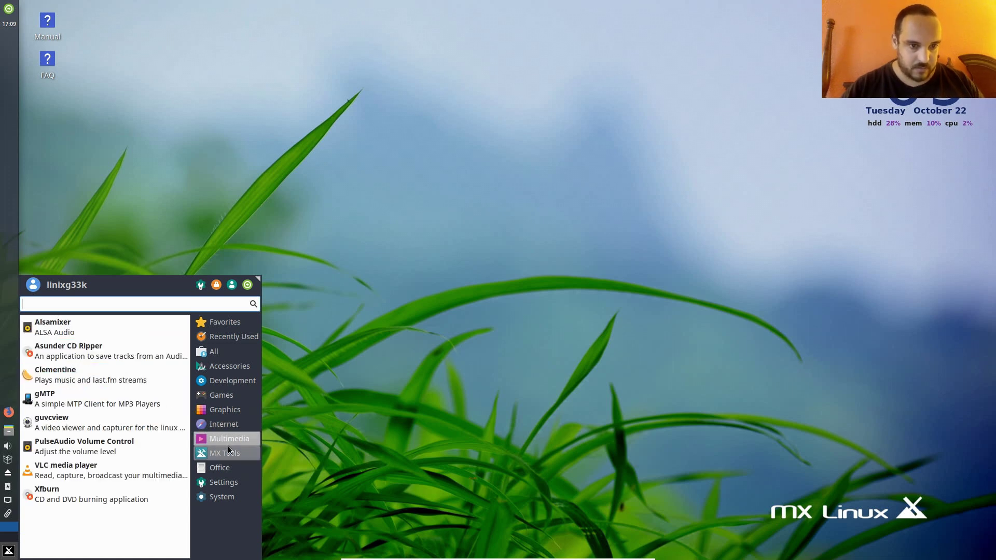
pyautogui.moveTo(231, 438)
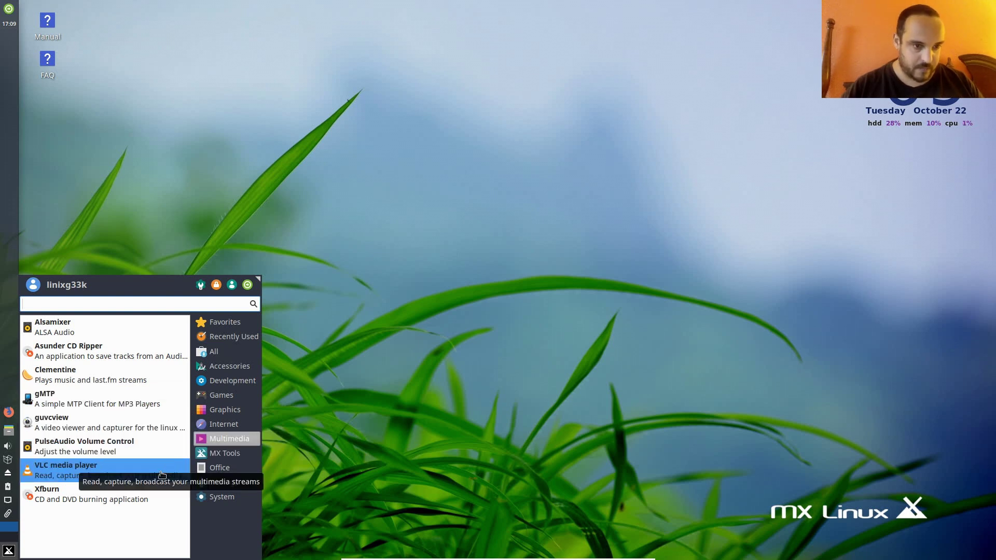
pyautogui.moveTo(218, 453)
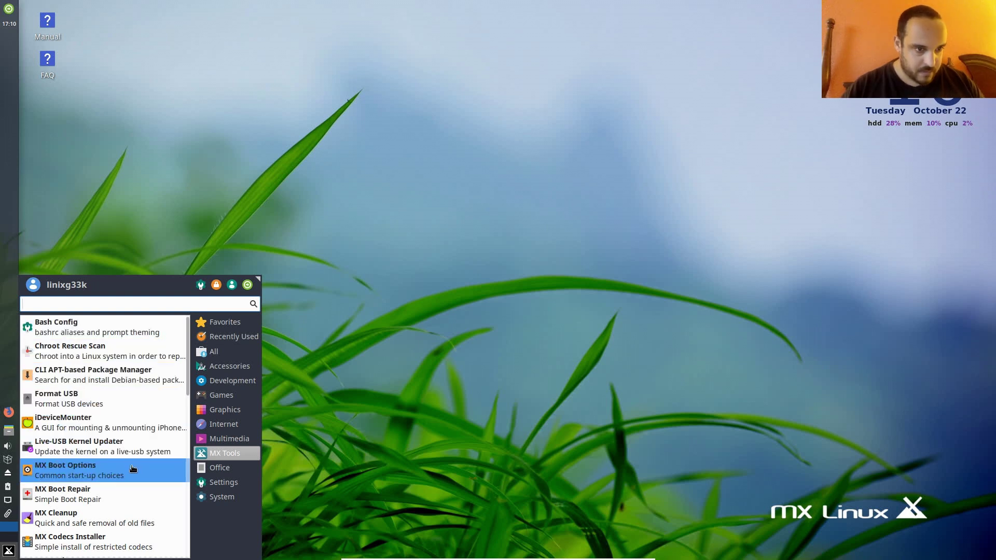
pyautogui.click(214, 469)
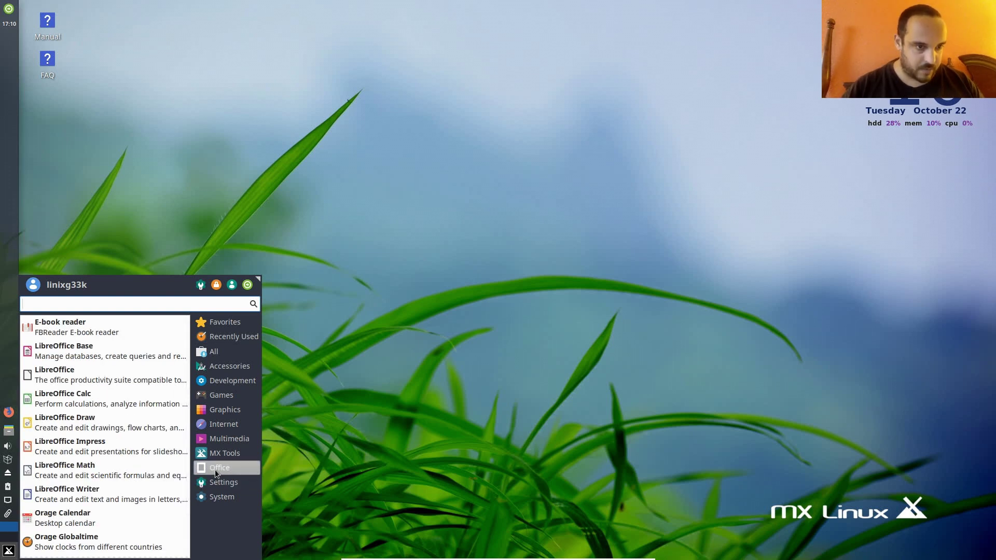
pyautogui.click(227, 482)
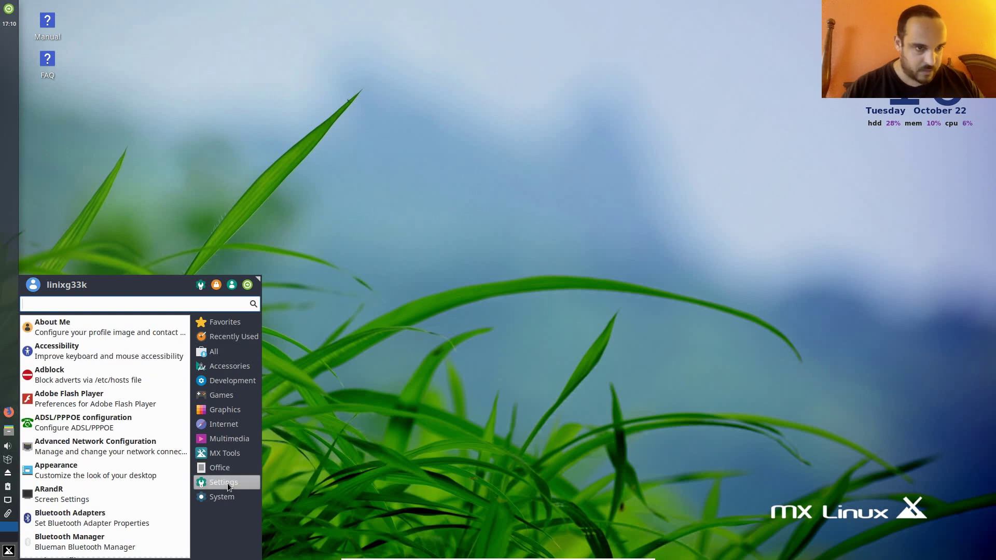
# - In Appearance, try Blackbird, Arc-Darker, Arc-Dark and Greybird-mx styles, settling on Blackbird
pyautogui.click(151, 480)
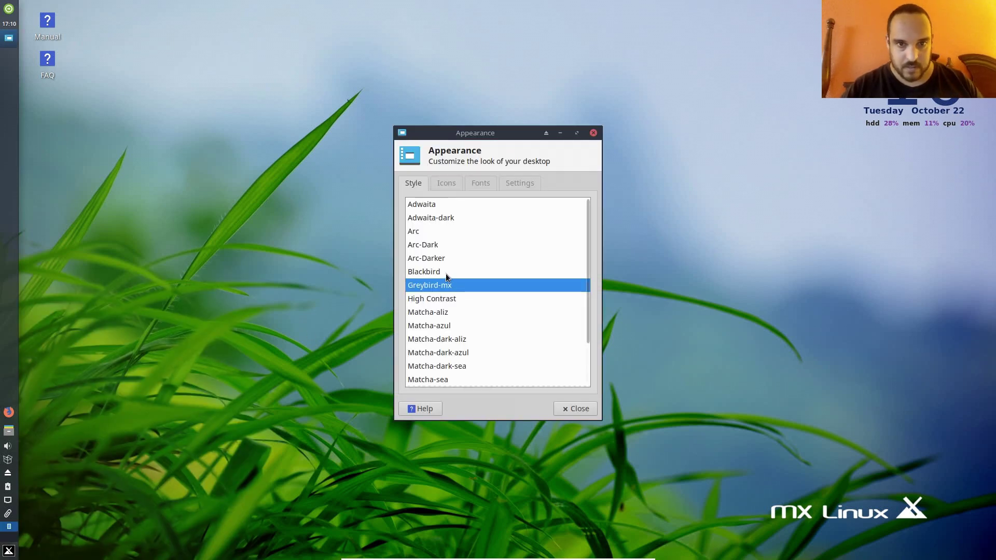
pyautogui.click(445, 273)
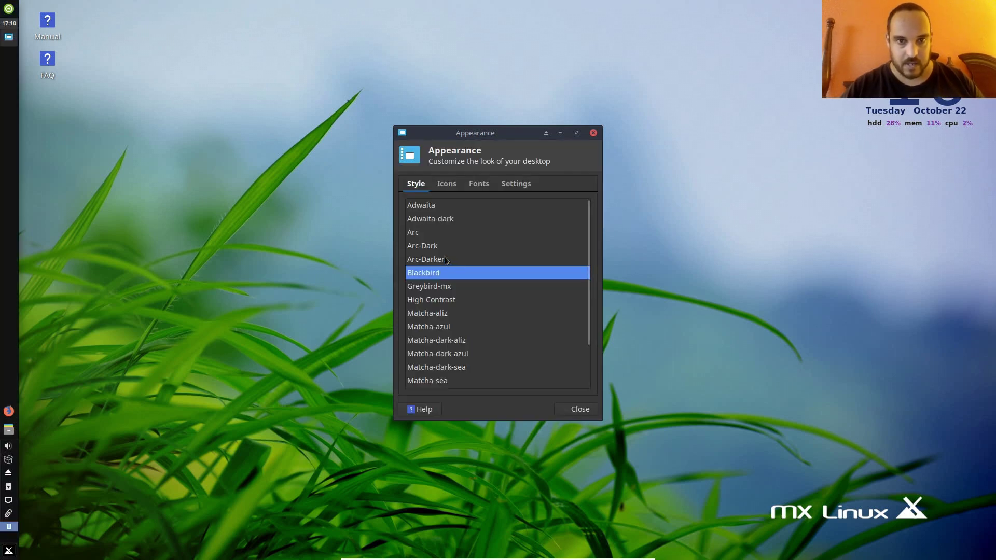
pyautogui.click(445, 259)
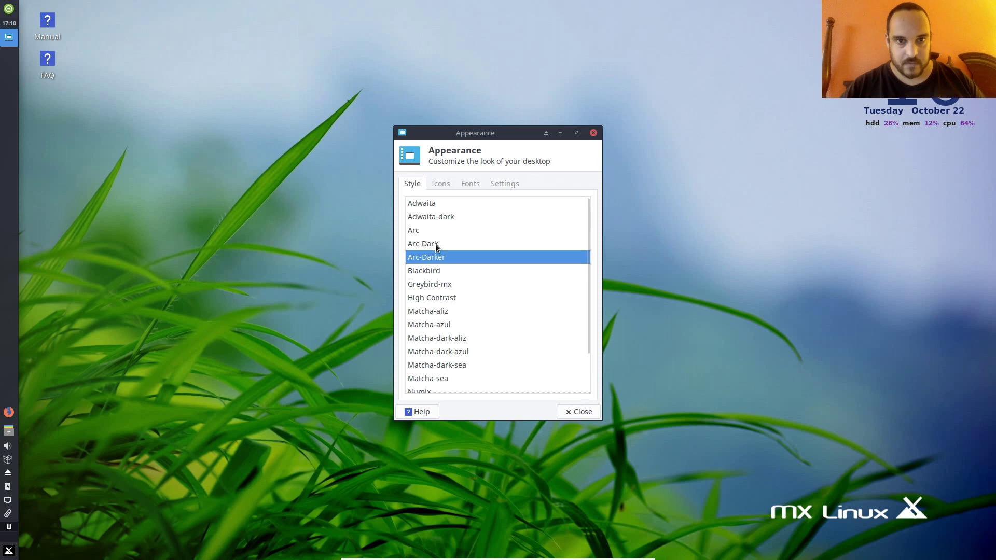
pyautogui.click(436, 245)
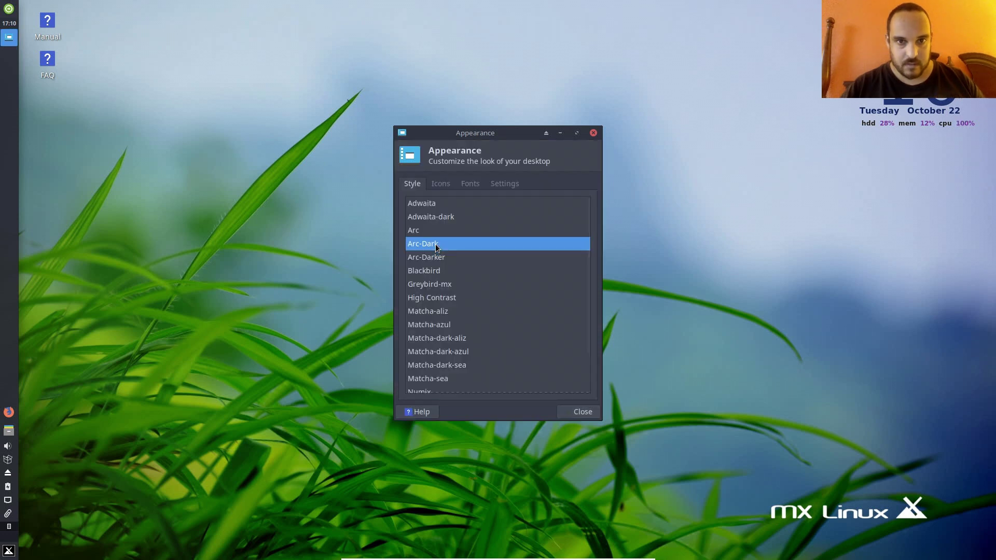
pyautogui.click(450, 285)
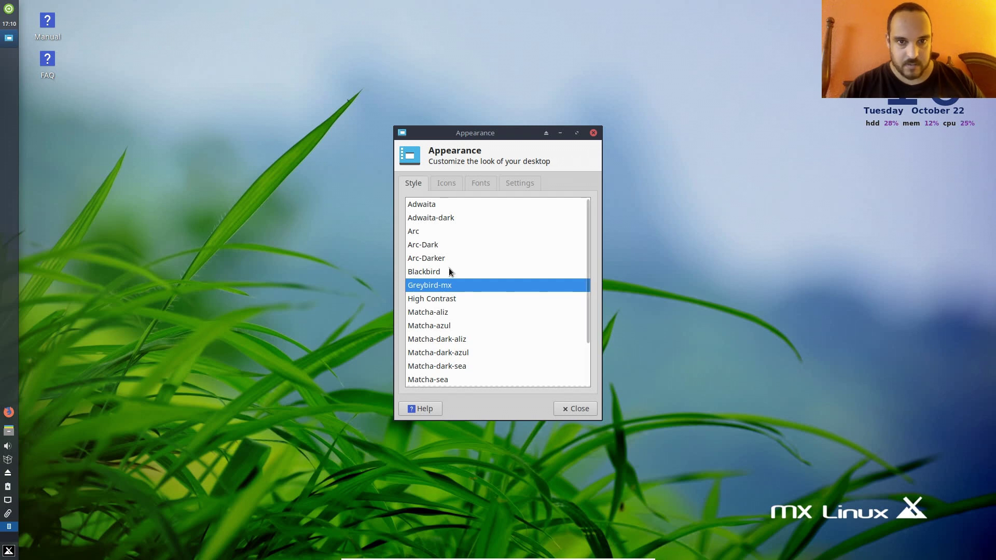
pyautogui.click(450, 270)
# - Apply the HighContrast icon theme, check the font settings, and close Appearance
pyautogui.click(453, 185)
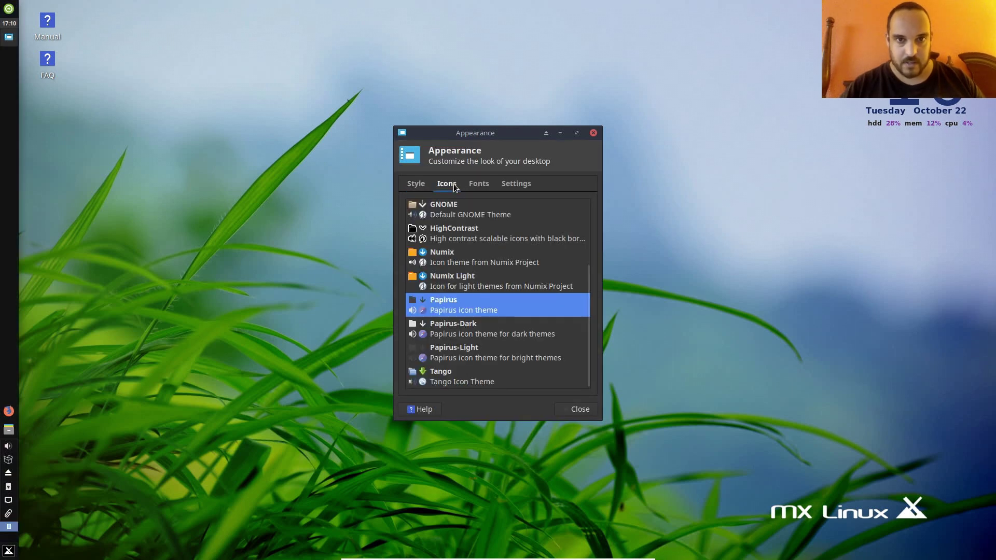
pyautogui.click(464, 241)
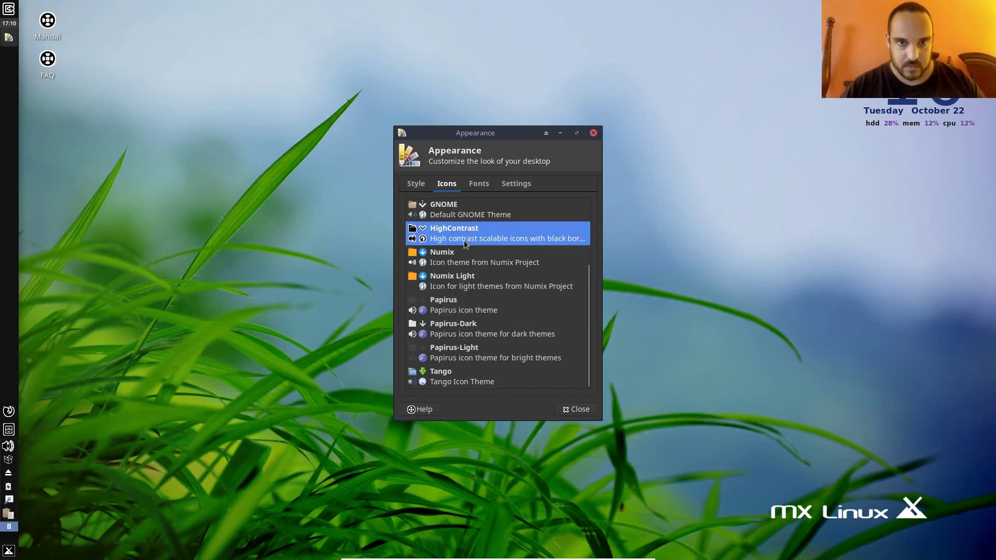
pyautogui.click(474, 186)
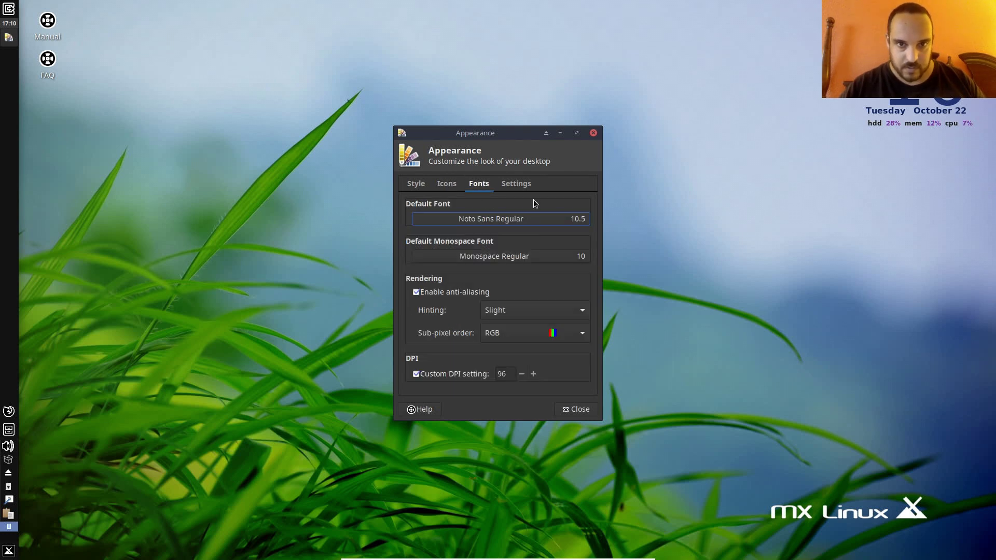
pyautogui.click(574, 410)
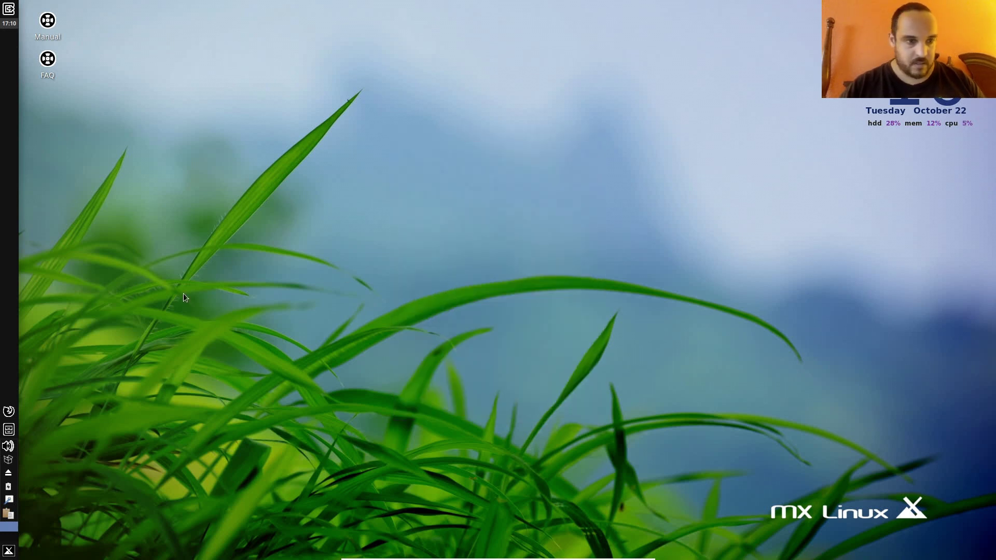
# - Open the application menu's Settings > System category and scroll down to highlight Htop
pyautogui.click(8, 551)
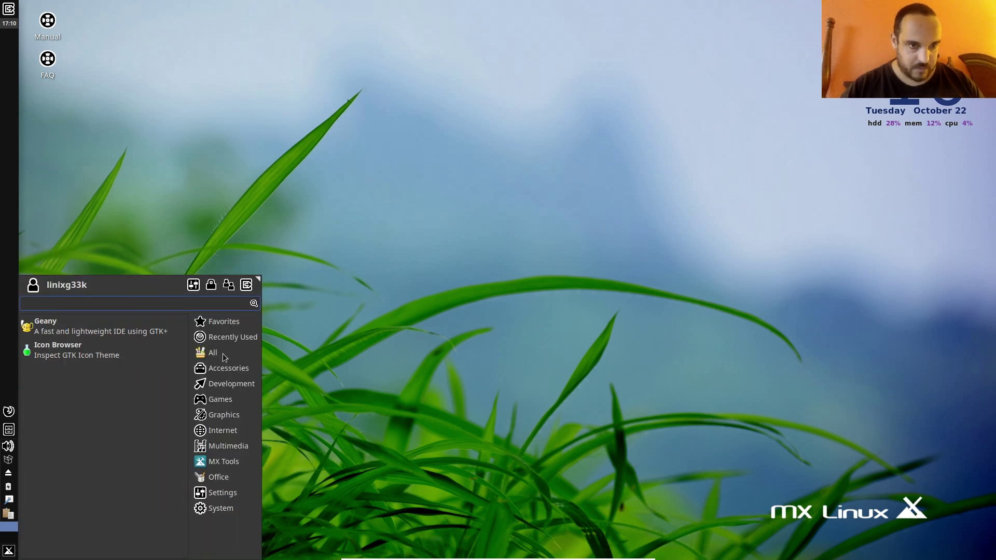
pyautogui.moveTo(223, 352)
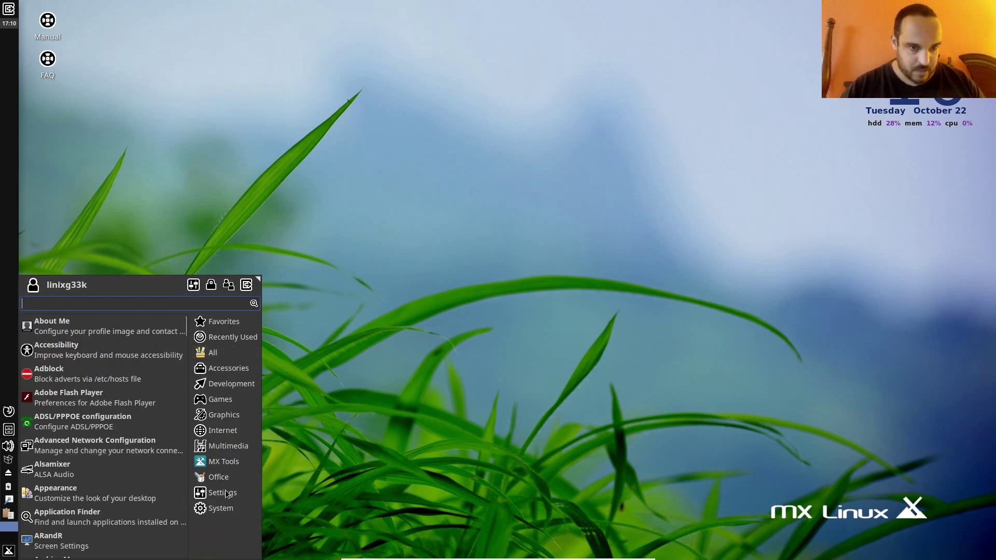
pyautogui.moveTo(230, 494)
pyautogui.moveTo(229, 515)
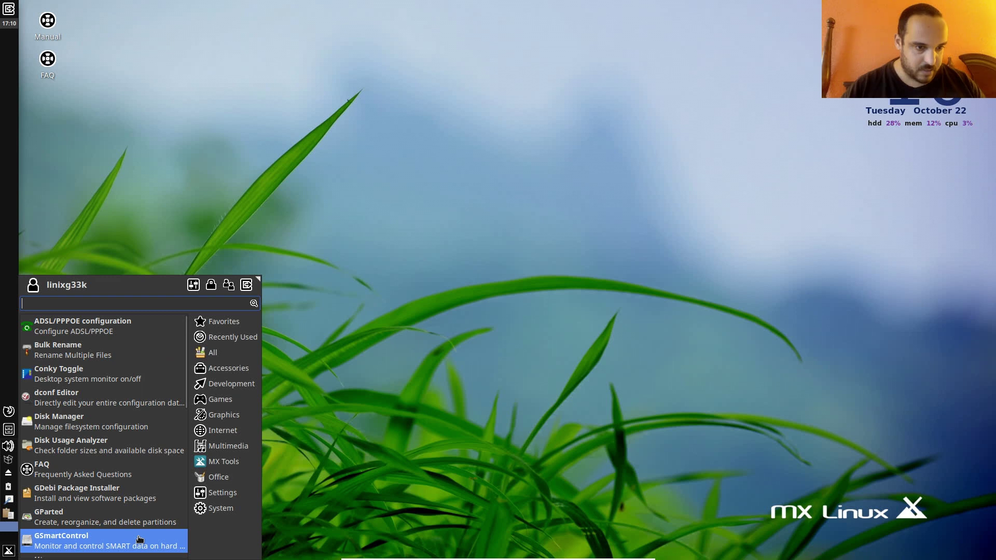
pyautogui.scroll(-5, 139, 539)
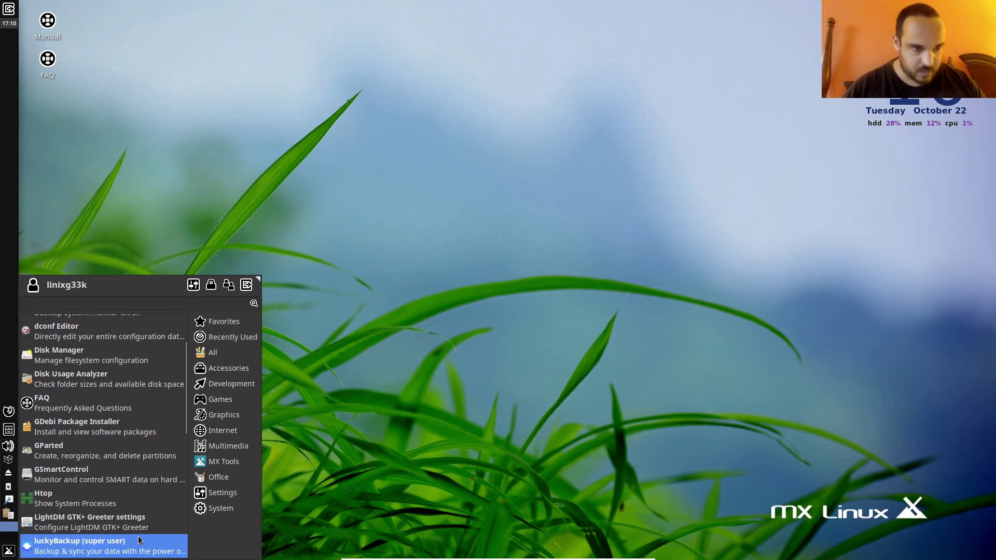
pyautogui.press('Up')
pyautogui.press('Up')
pyautogui.press('Up')
pyautogui.press('Up')
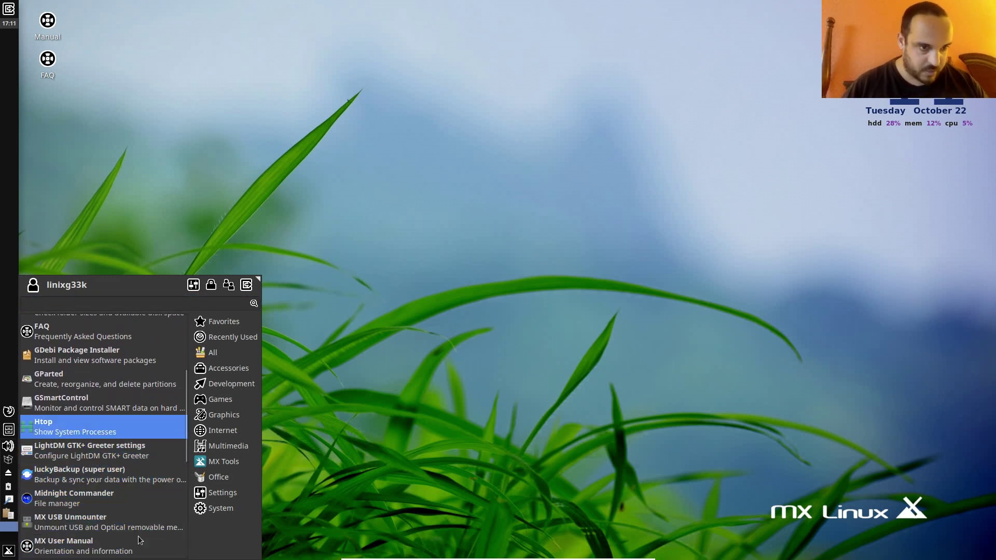
# - Launch Htop and move its terminal window to the centre-right of the desktop
pyautogui.press('Return')
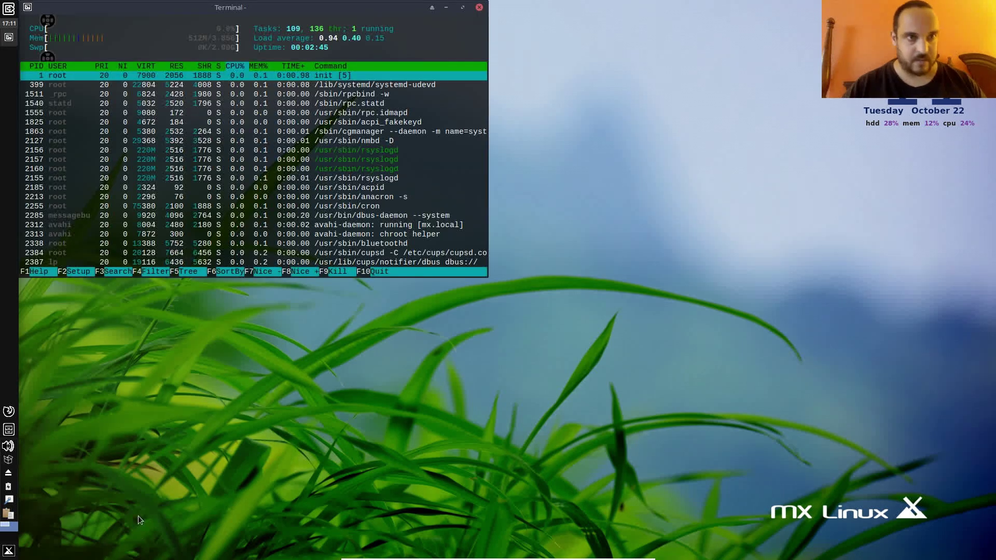
pyautogui.moveTo(325, 4); pyautogui.dragTo(688, 54)
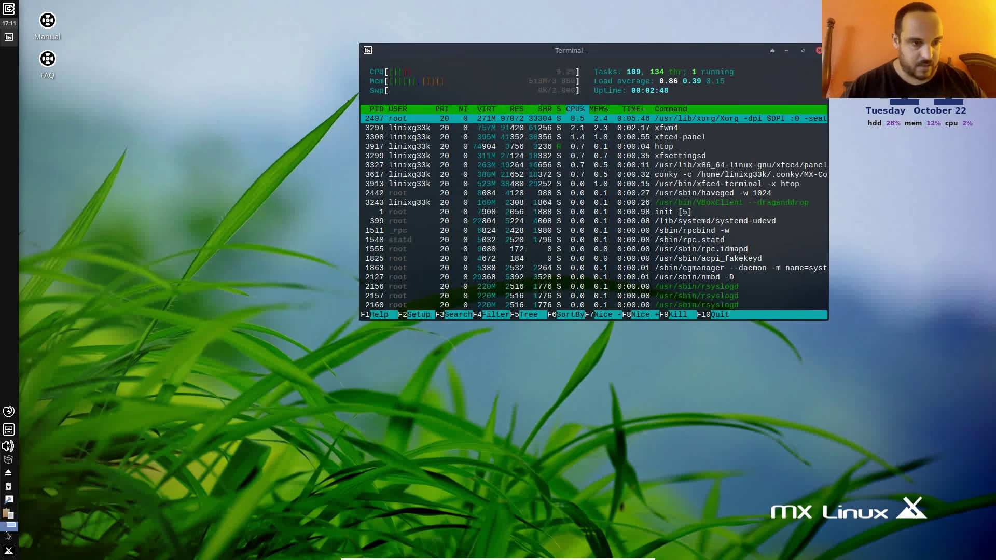
pyautogui.click(9, 550)
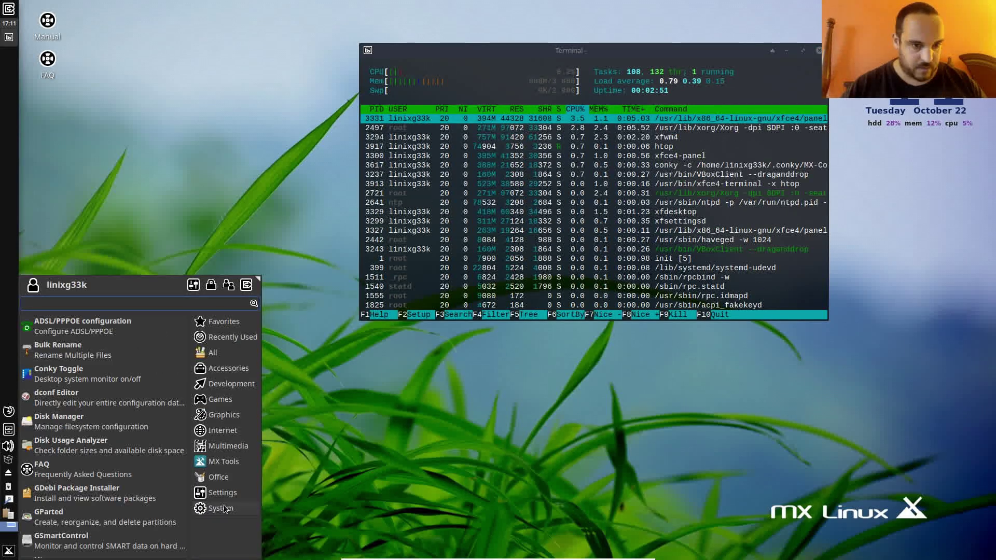
# - Scroll the System menu list down to Thunar File Manager and Xfce Terminal
pyautogui.scroll(-1, 141, 514)
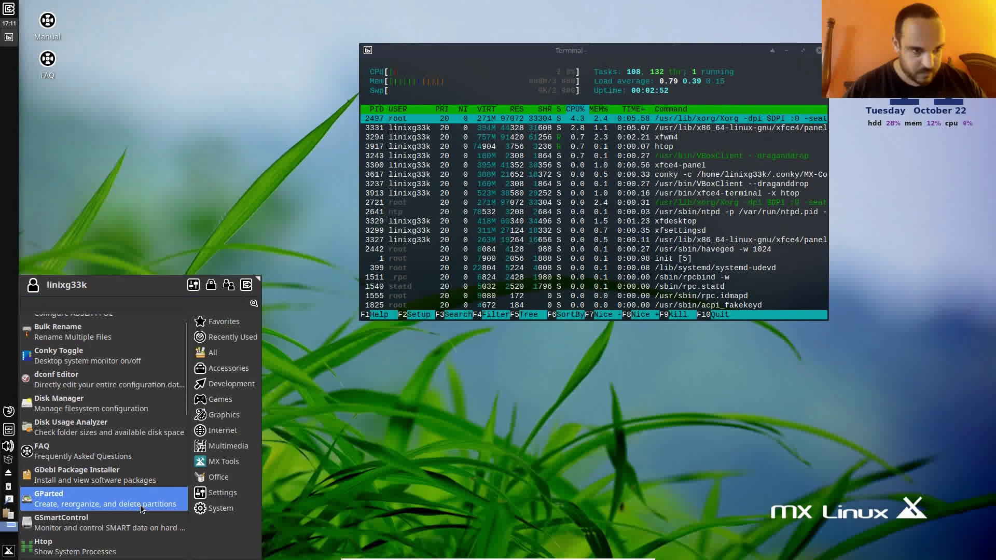
pyautogui.scroll(-3, 141, 510)
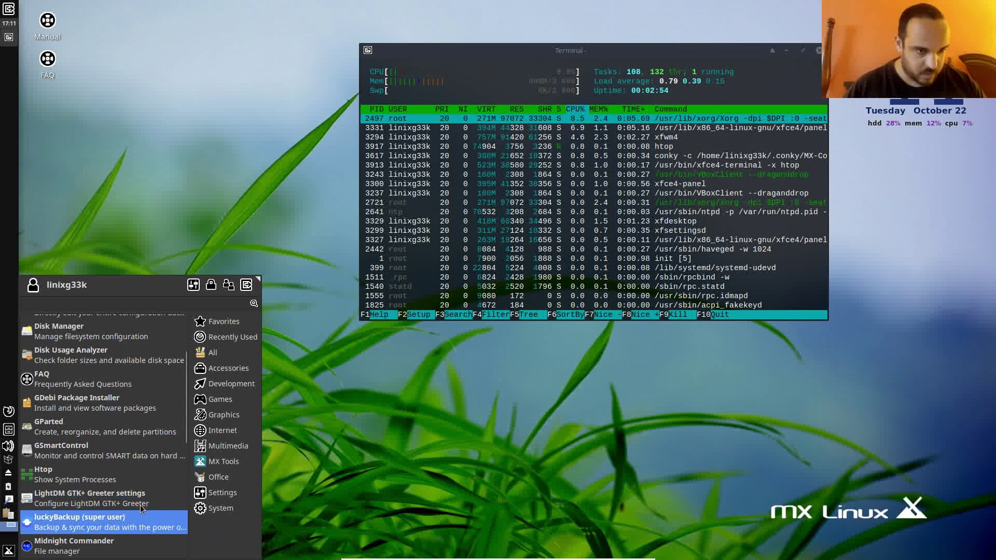
pyautogui.scroll(-1, 140, 509)
pyautogui.scroll(-1, 140, 509)
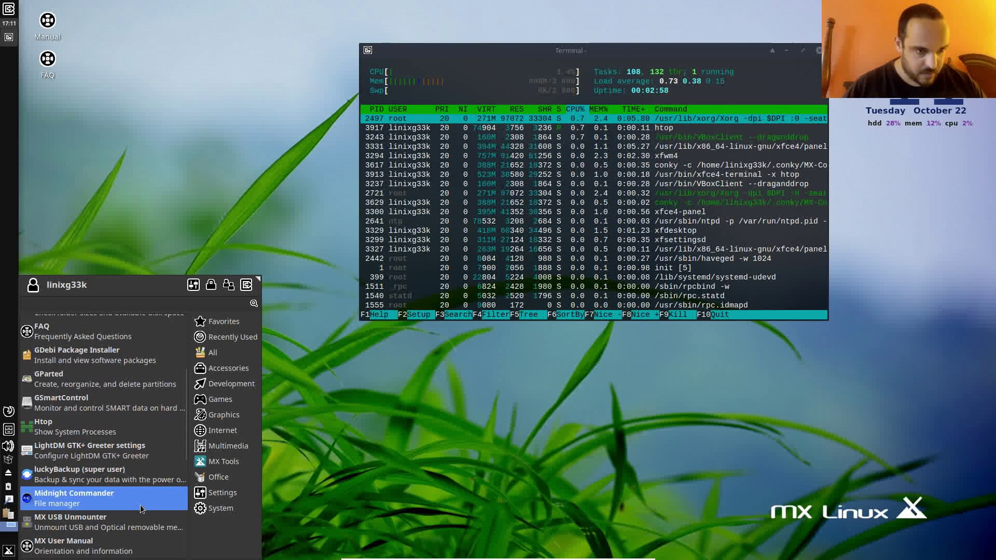
pyautogui.scroll(-1, 141, 508)
pyautogui.scroll(-1, 140, 508)
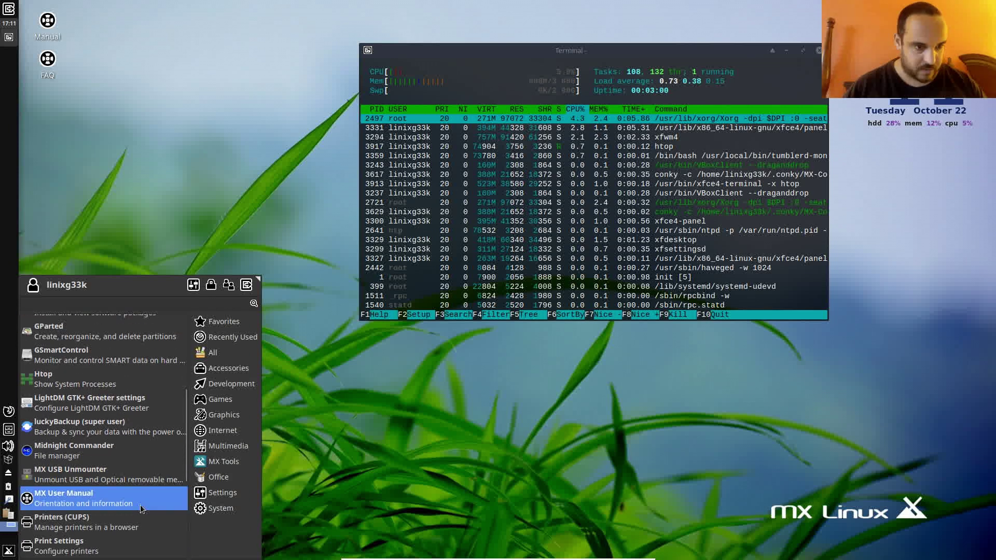
pyautogui.scroll(-1, 140, 509)
pyautogui.scroll(-2, 142, 509)
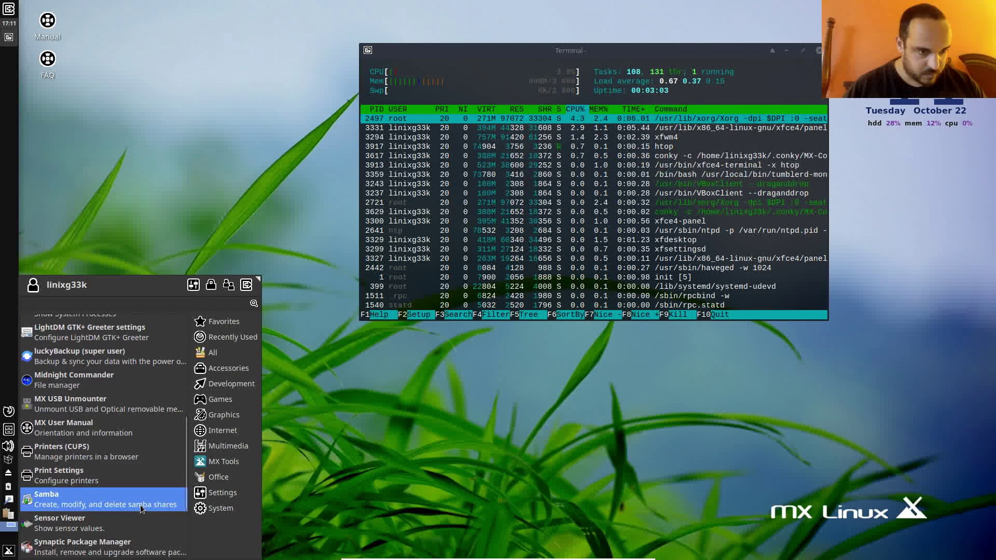
pyautogui.scroll(-2, 141, 509)
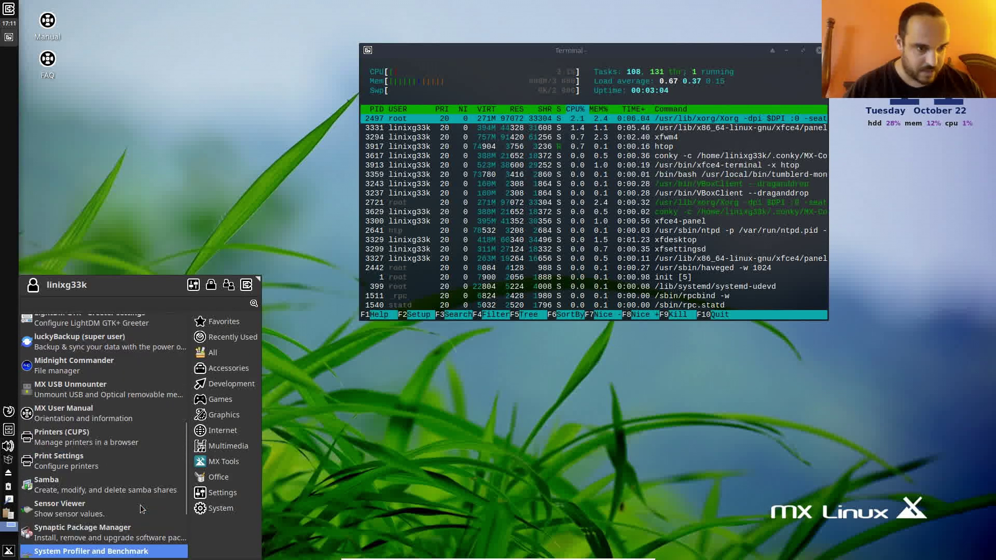
pyautogui.press('Down')
pyautogui.press('Down')
pyautogui.press('Down')
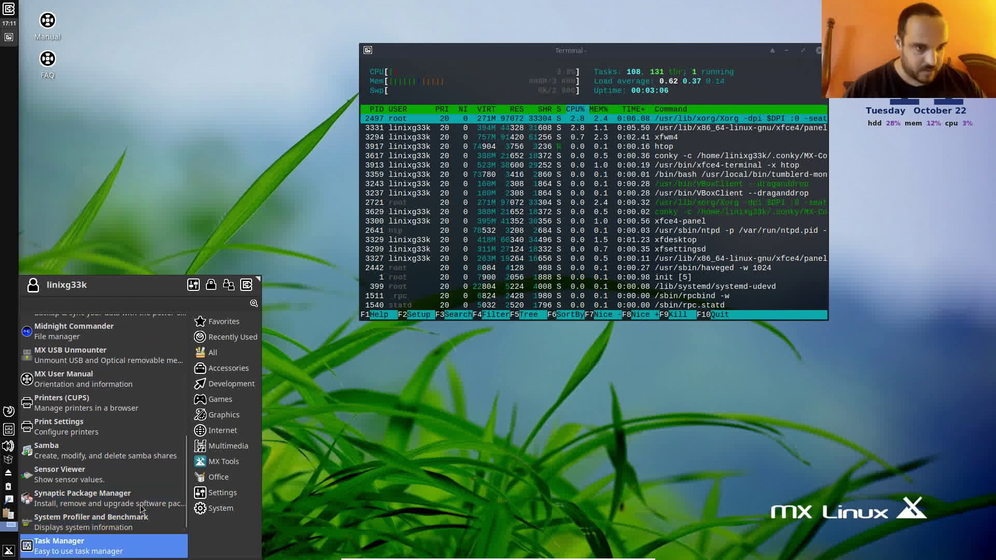
pyautogui.press('Down')
pyautogui.press('Down')
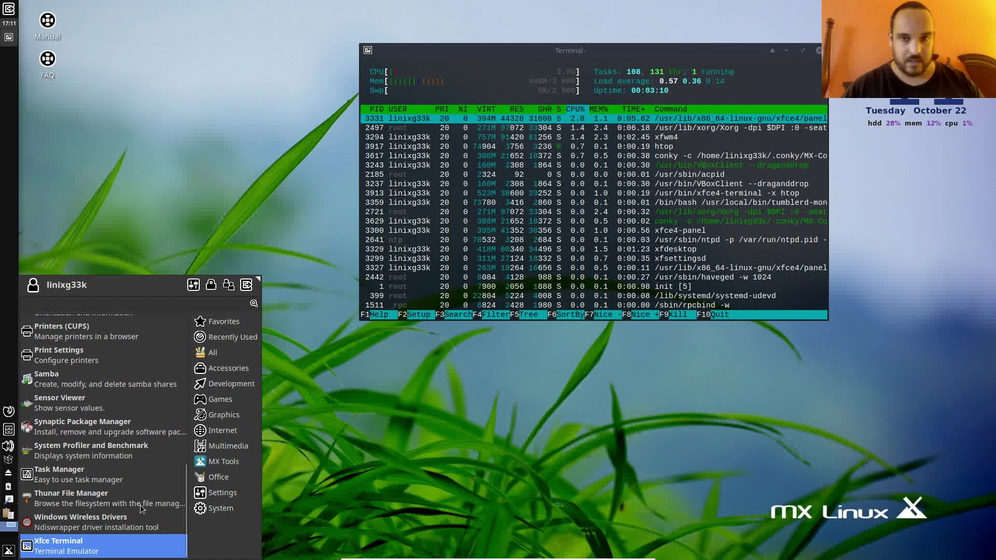
# - Arrow back up through the System tools to highlight Disk Usage Analyzer
pyautogui.press('Up')
pyautogui.press('Up')
pyautogui.press('Up')
pyautogui.press('Up')
pyautogui.press('Up')
pyautogui.press('Up')
pyautogui.press('Up')
pyautogui.press('Up')
pyautogui.press('Up')
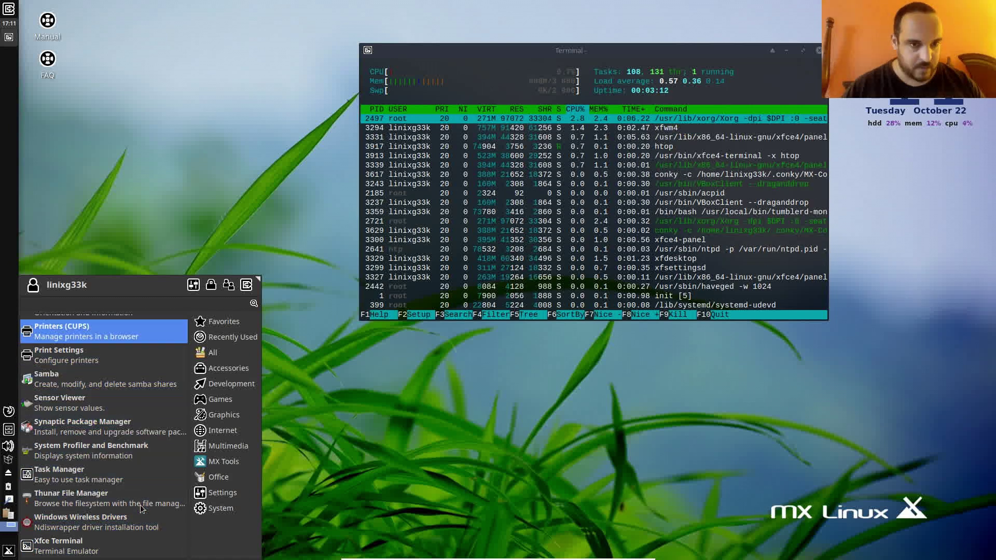
pyautogui.press('Up')
pyautogui.press('Up')
pyautogui.press('Up')
pyautogui.press('Up')
pyautogui.press('Up')
pyautogui.press('Up')
pyautogui.press('Up')
pyautogui.press('Up')
pyautogui.press('Up')
pyautogui.press('Up')
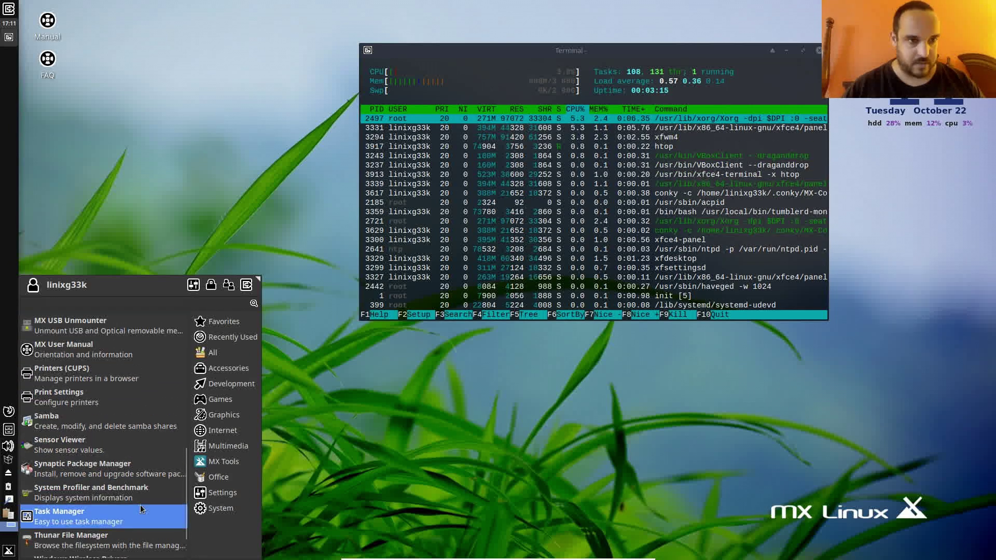
pyautogui.press('Up')
pyautogui.press('Up')
pyautogui.press('Up')
pyautogui.press('Up')
pyautogui.press('Up')
pyautogui.press('Up')
pyautogui.press('Up')
pyautogui.press('Up')
pyautogui.press('Up')
pyautogui.press('Up')
pyautogui.press('Up')
pyautogui.press('Up')
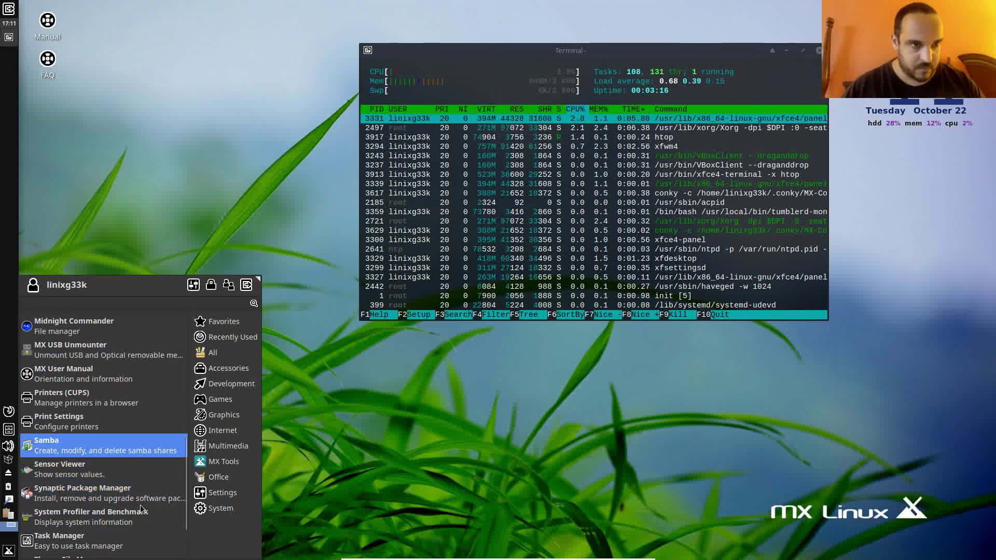
pyautogui.press('Up')
pyautogui.press('Up')
pyautogui.press('Up')
pyautogui.press('Up')
pyautogui.press('Up')
pyautogui.press('Up')
pyautogui.press('Up')
pyautogui.press('Up')
pyautogui.press('Up')
pyautogui.press('Up')
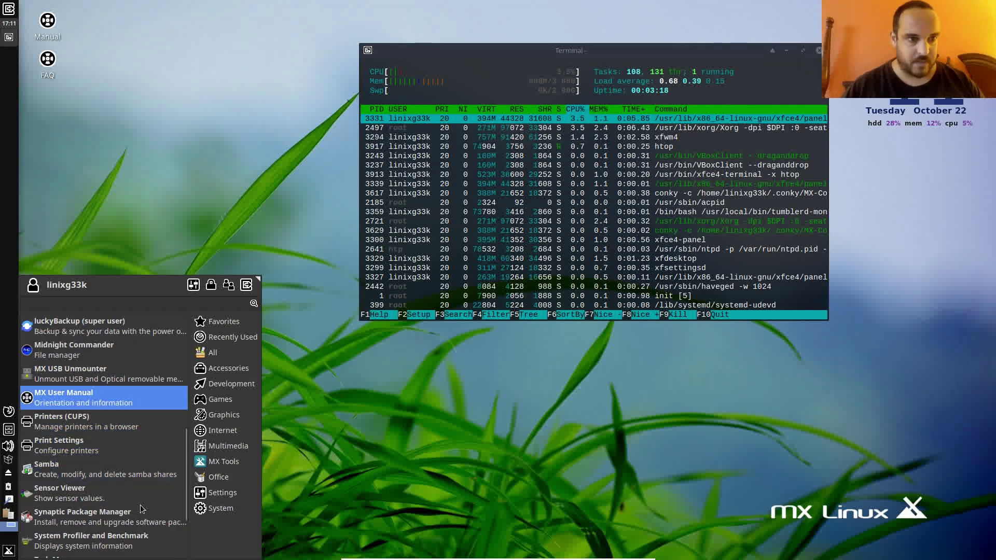
pyautogui.press('Up')
pyautogui.press('Up')
pyautogui.press('Up')
pyautogui.press('Up')
pyautogui.press('Up')
pyautogui.press('Up')
pyautogui.press('Up')
pyautogui.press('Up')
pyautogui.press('Up')
pyautogui.press('Up')
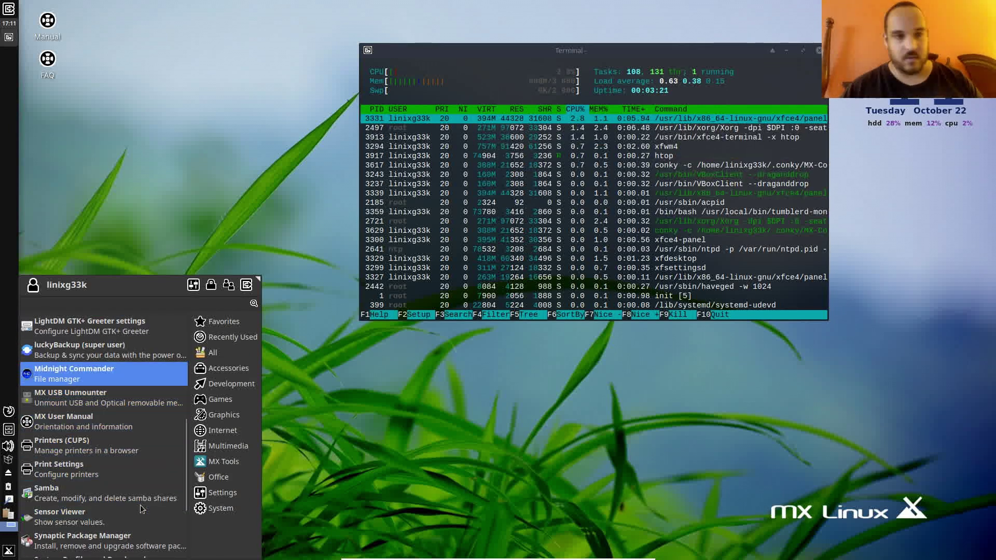
pyautogui.press('Up')
pyautogui.press('Up')
pyautogui.press('Up')
pyautogui.press('Up')
pyautogui.press('Up')
pyautogui.press('Up')
pyautogui.press('Up')
pyautogui.press('Up')
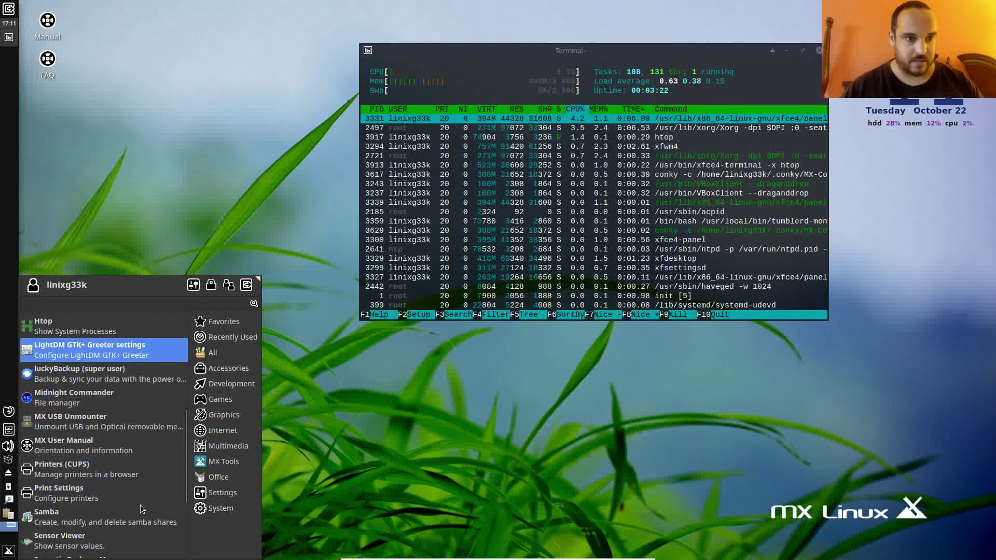
pyautogui.press('Up')
pyautogui.press('Up')
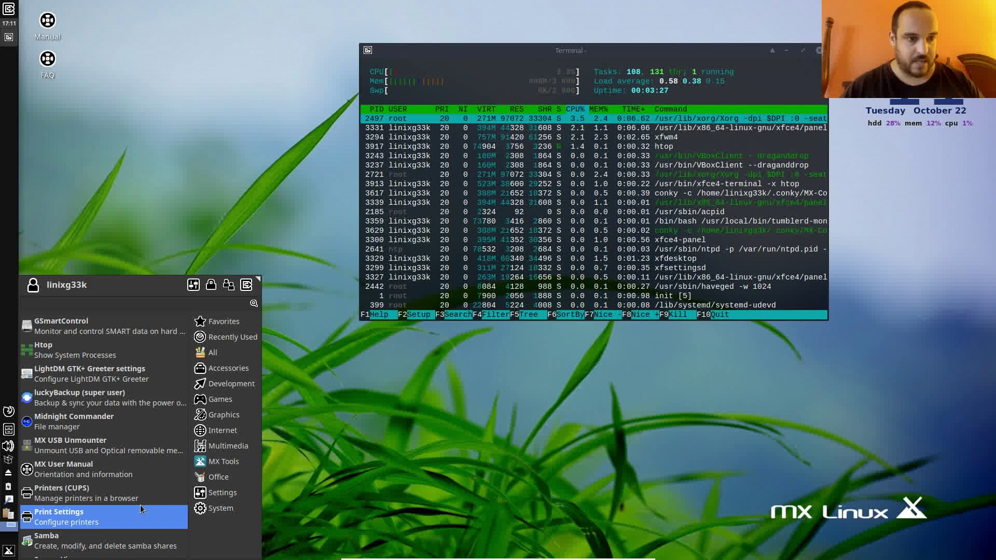
pyautogui.press('Up')
pyautogui.press('Up')
pyautogui.press('Up')
pyautogui.press('Up')
pyautogui.press('Up')
pyautogui.press('Up')
pyautogui.press('Up')
pyautogui.press('Up')
pyautogui.press('Up')
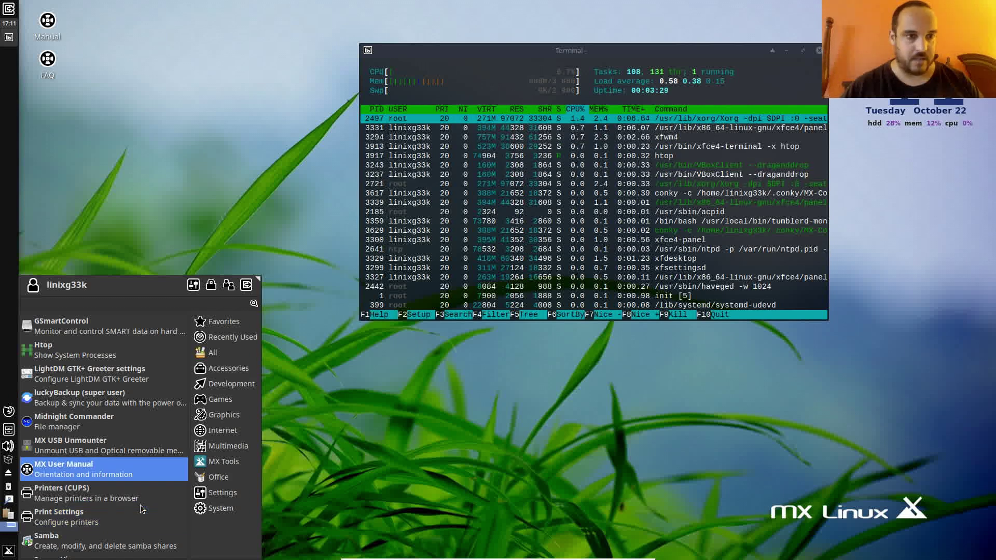
pyautogui.press('Up')
pyautogui.press('Up')
pyautogui.press('Up')
pyautogui.press('Up')
pyautogui.press('Up')
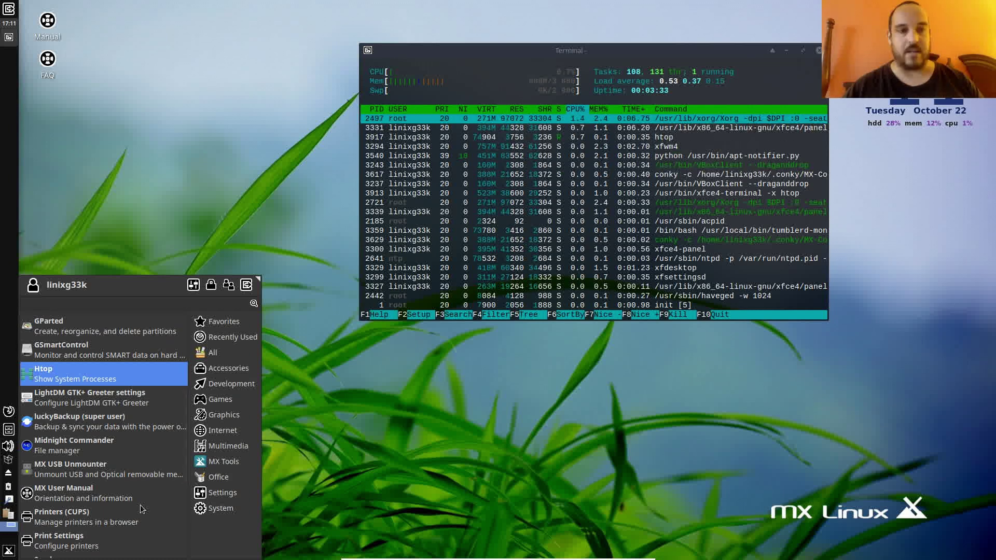
pyautogui.press('Up')
pyautogui.press('Up')
pyautogui.press('Up')
pyautogui.press('Up')
pyautogui.press('Up')
pyautogui.press('Up')
pyautogui.press('Up')
pyautogui.press('Up')
pyautogui.press('Up')
pyautogui.press('Up')
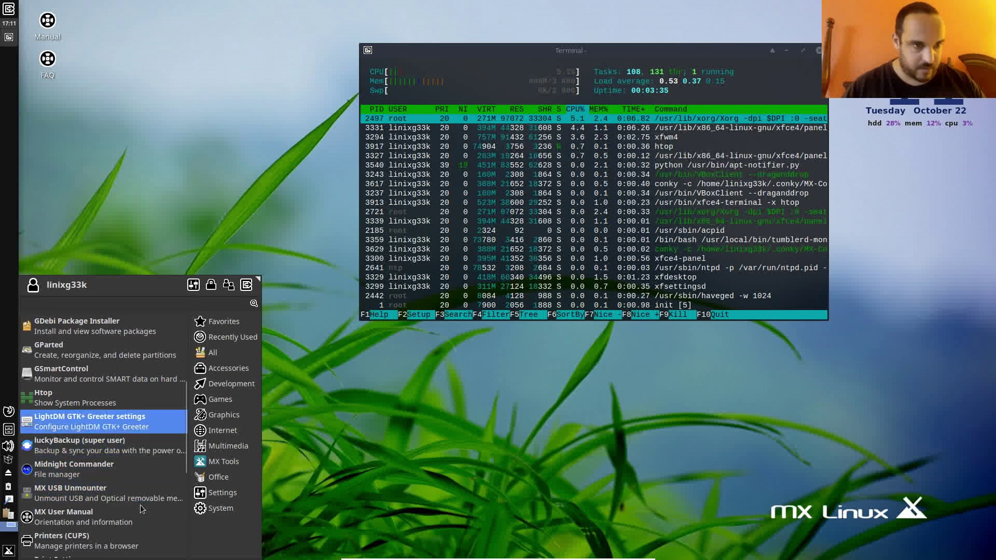
pyautogui.press('Up')
pyautogui.press('Up')
pyautogui.press('Up')
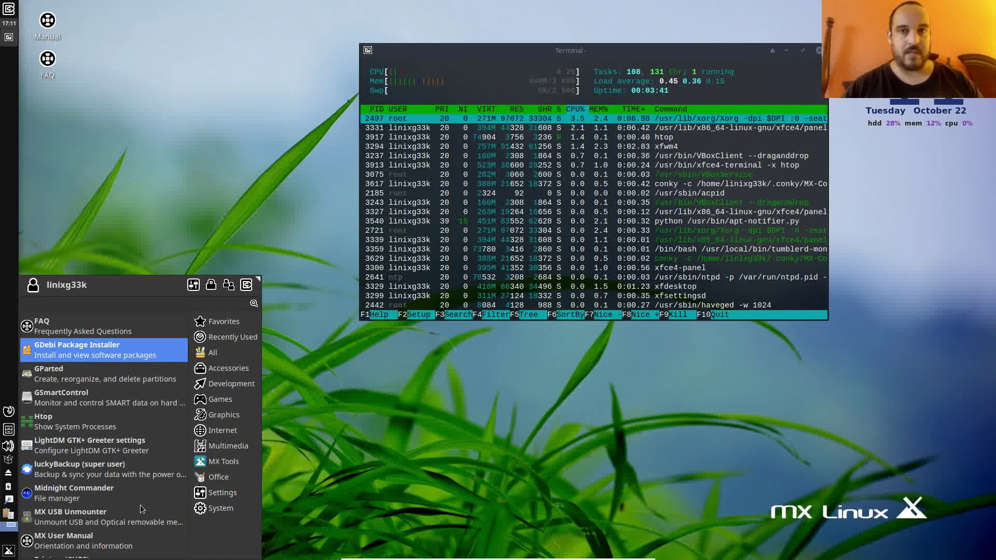
pyautogui.press('Down')
pyautogui.press('Down')
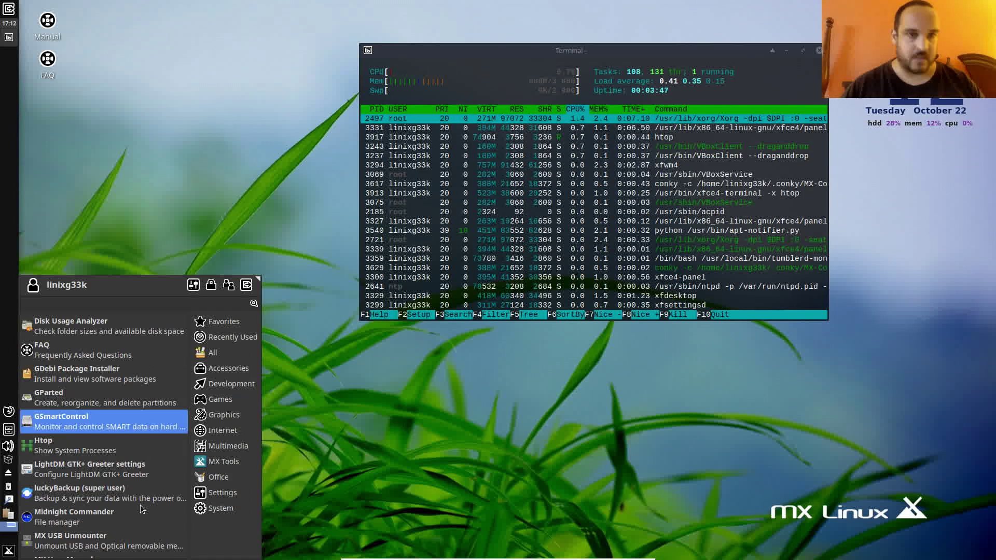
pyautogui.press('Up')
pyautogui.press('Up')
pyautogui.press('Up')
pyautogui.press('Up')
pyautogui.press('Up')
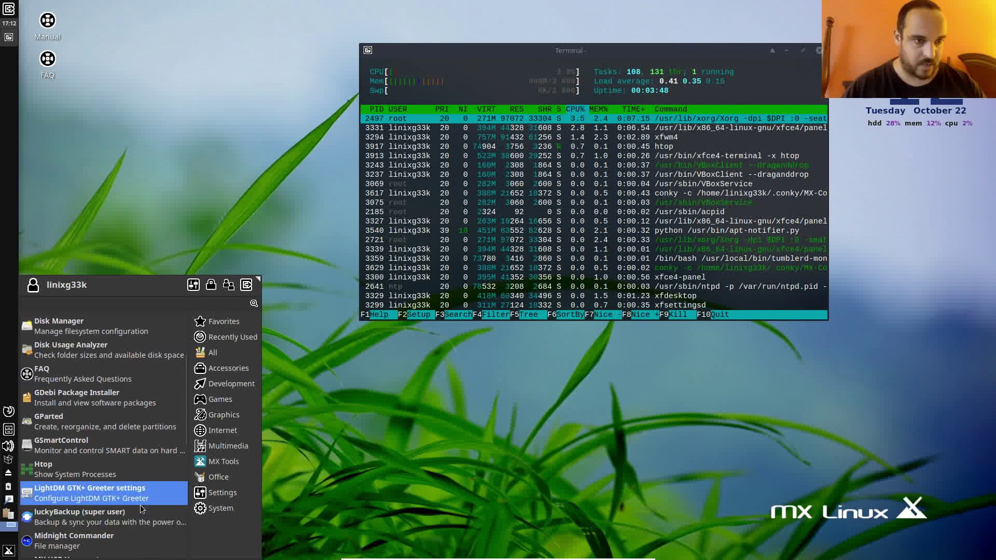
pyautogui.press('Up')
pyautogui.press('Up')
pyautogui.press('Up')
pyautogui.press('Up')
pyautogui.press('Up')
pyautogui.press('Up')
pyautogui.press('Up')
pyautogui.press('Up')
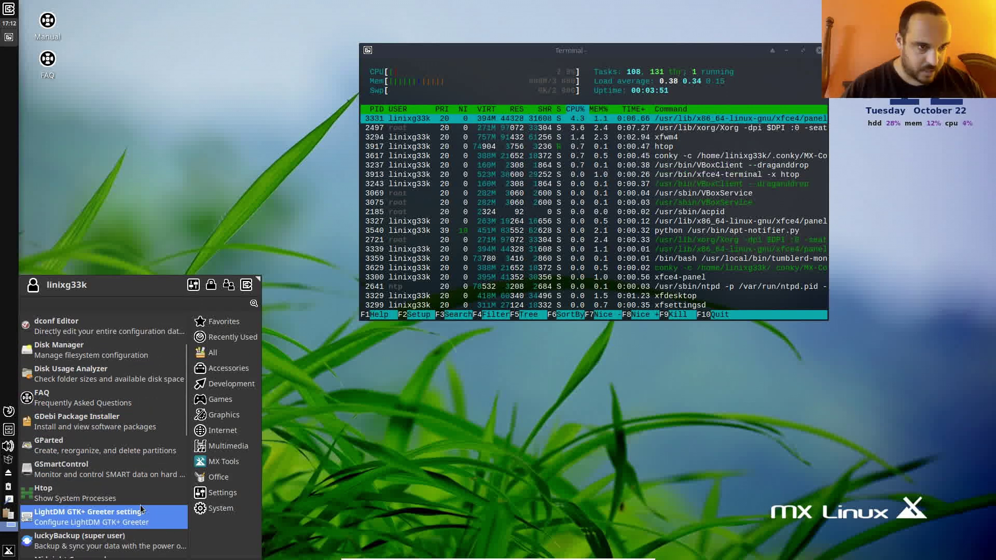
pyautogui.press('Up')
pyautogui.press('Up')
pyautogui.press('Up')
pyautogui.press('Up')
pyautogui.press('Up')
pyautogui.press('Up')
# - Launch Disk Usage Analyzer, scan the mx root device, then start MX Package Installer
pyautogui.press('Return')
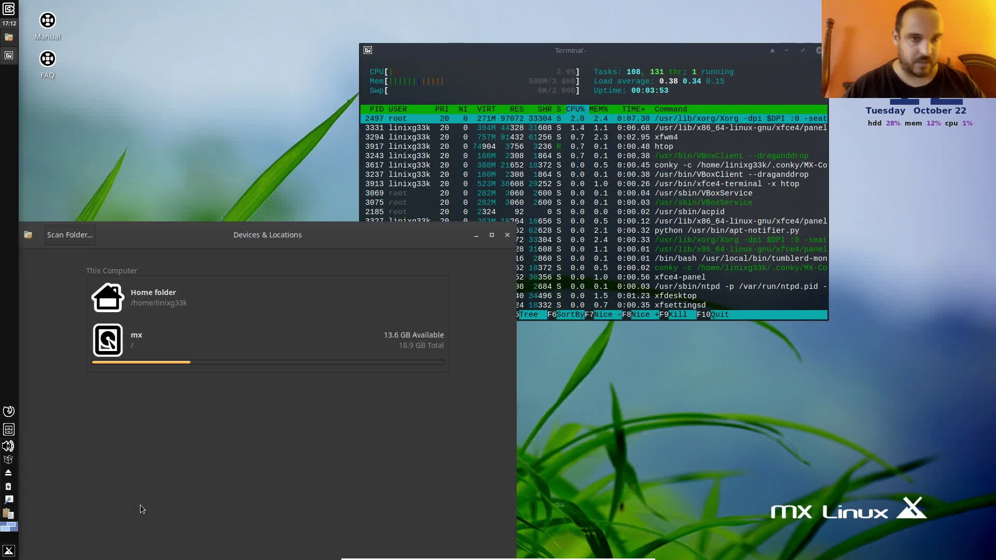
pyautogui.click(263, 340)
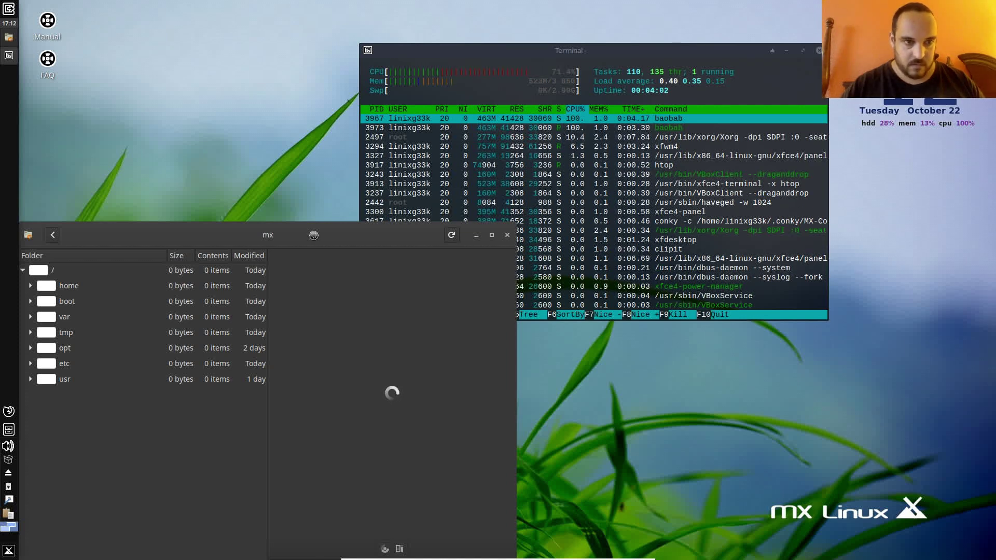
pyautogui.click(9, 551)
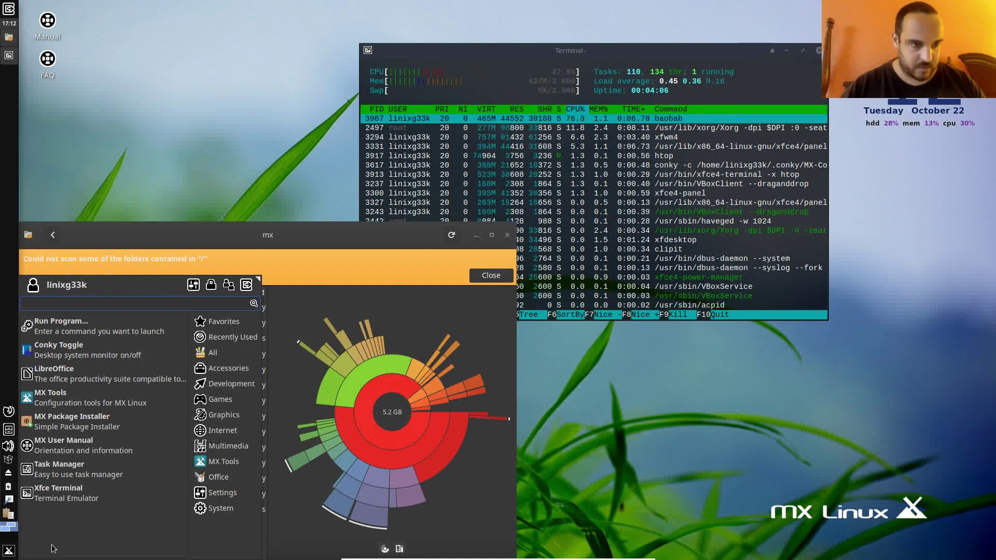
pyautogui.click(124, 424)
# - Authenticate with the root password, dismiss the scan warning and close Disk Usage Analyzer
pyautogui.write('********')
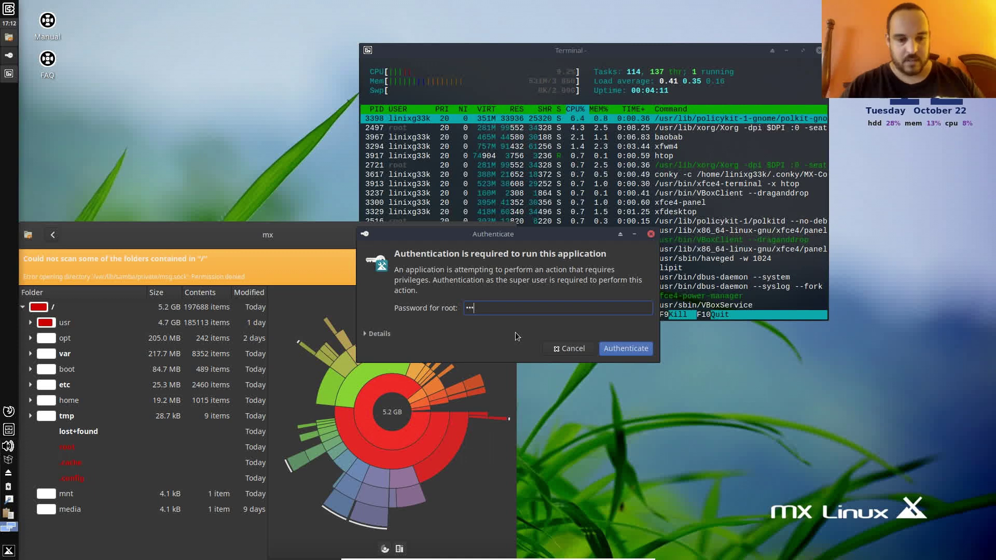
pyautogui.press('Return')
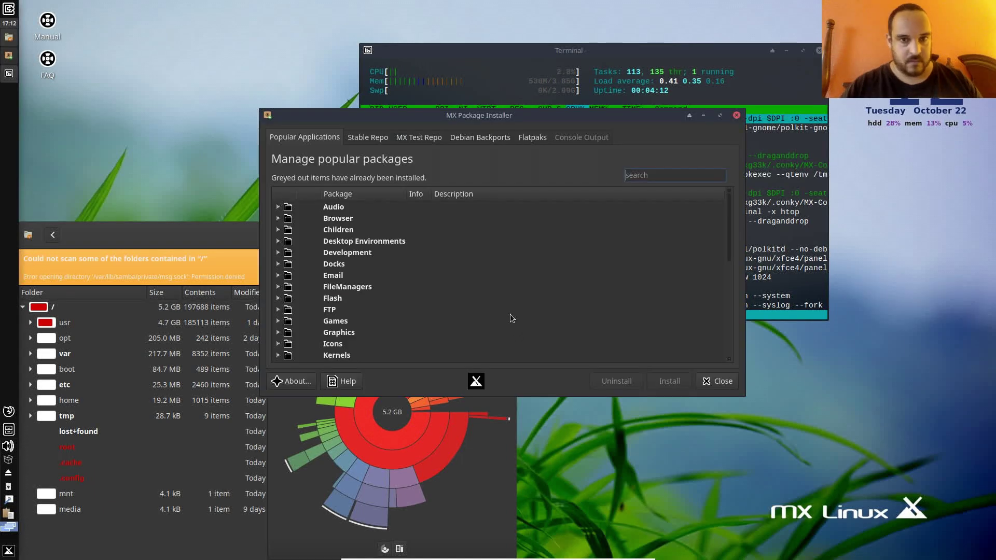
pyautogui.click(201, 231)
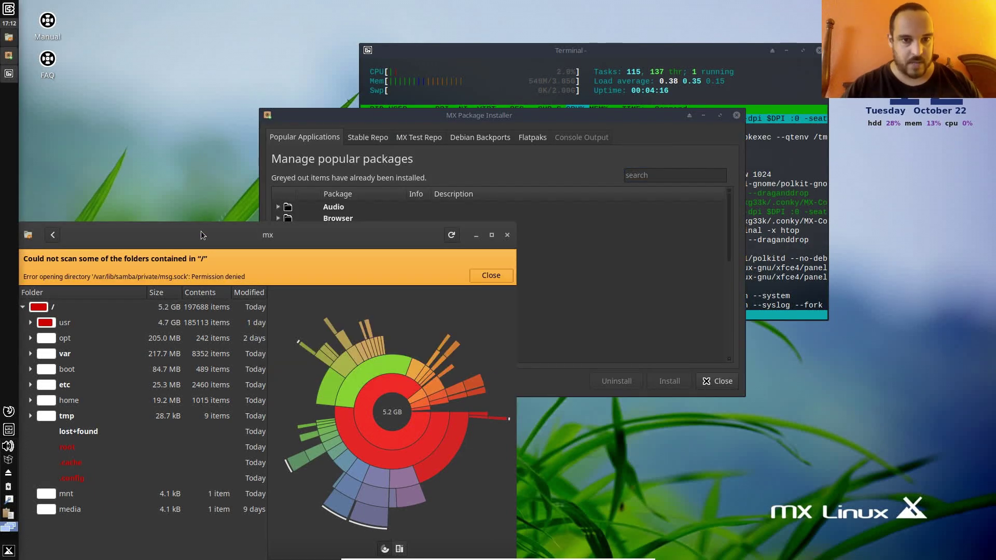
pyautogui.click(492, 276)
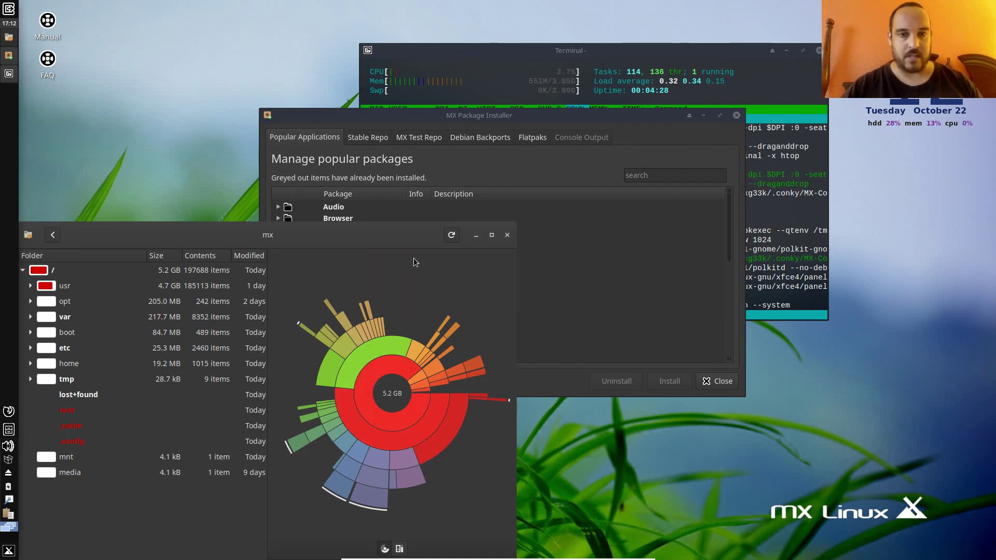
pyautogui.click(508, 235)
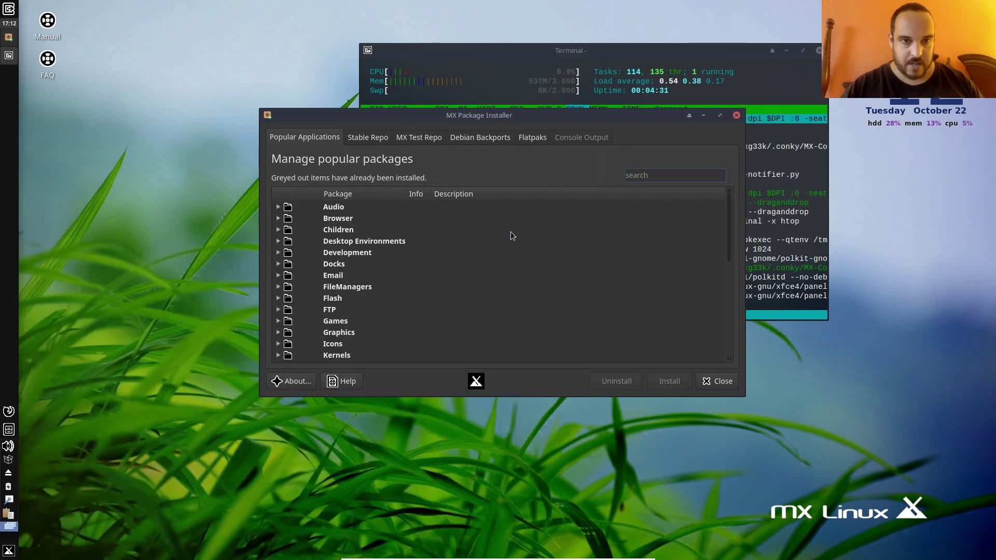
# - Search packages for 'chrome', mark Google Chrome, and start its installation
pyautogui.click(657, 176)
pyautogui.write('chrome')
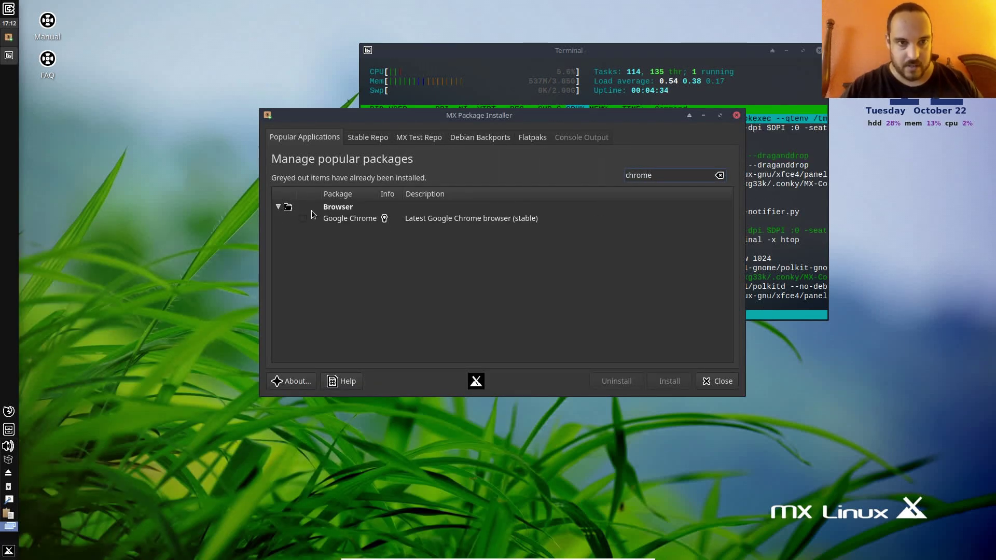
pyautogui.click(303, 219)
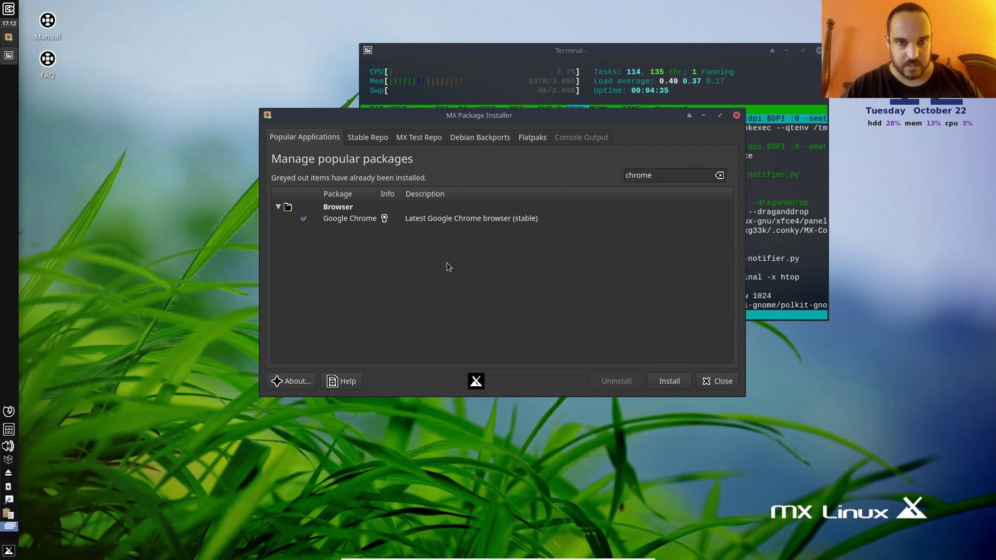
pyautogui.click(659, 379)
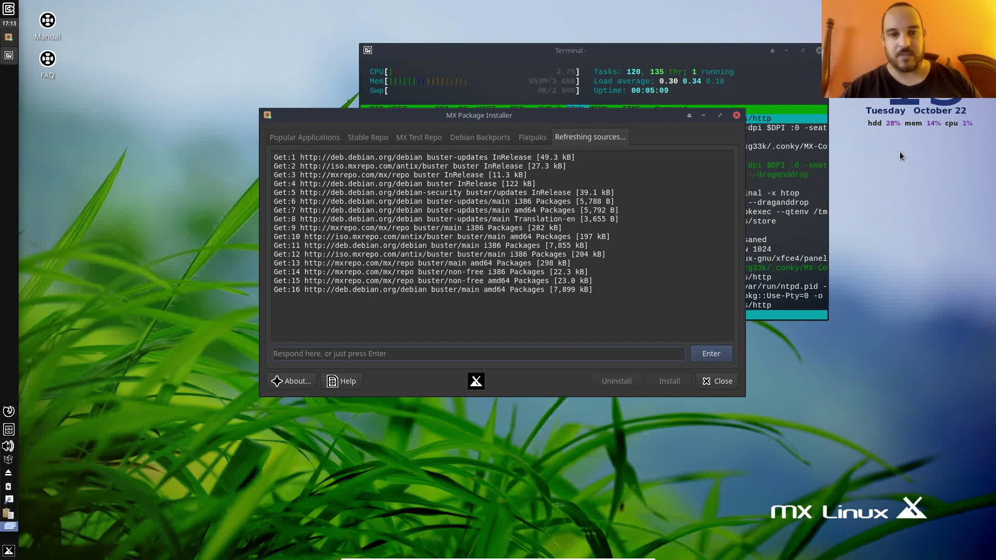
# - Move the MX Package Installer window down-left and bring the htop terminal forward
pyautogui.moveTo(624, 118); pyautogui.dragTo(444, 272)
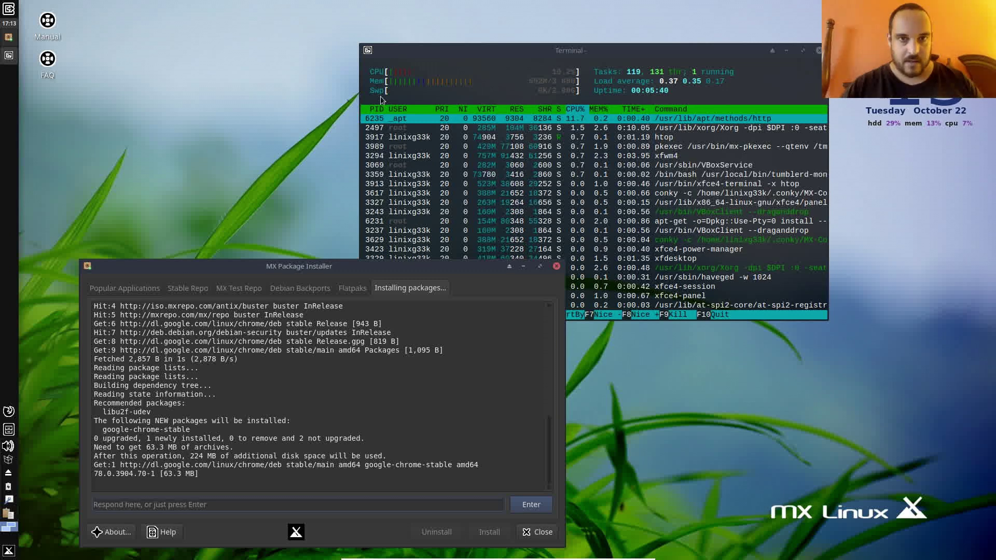
pyautogui.click(548, 49)
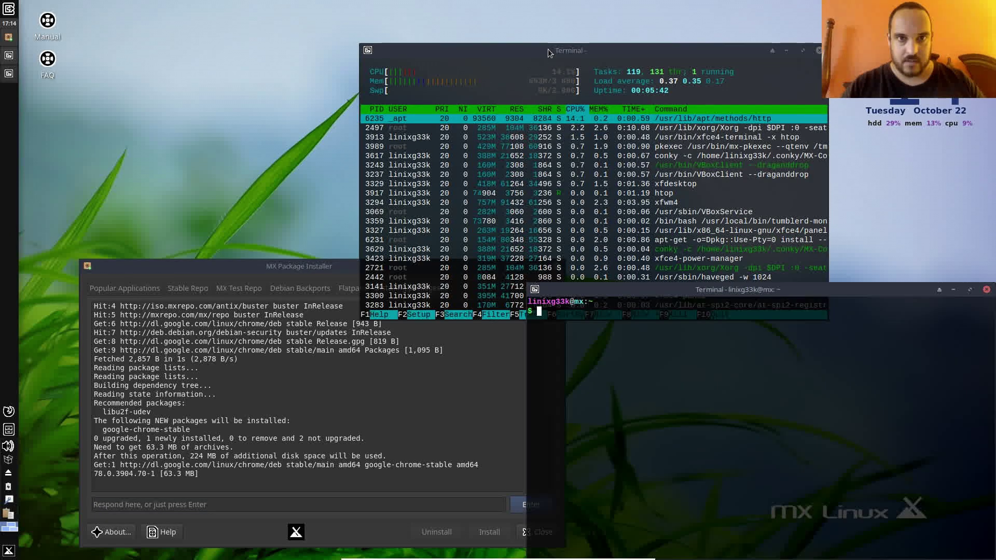
pyautogui.hotkey('ctrl', 'alt', 't')
pyautogui.write('uname -a')
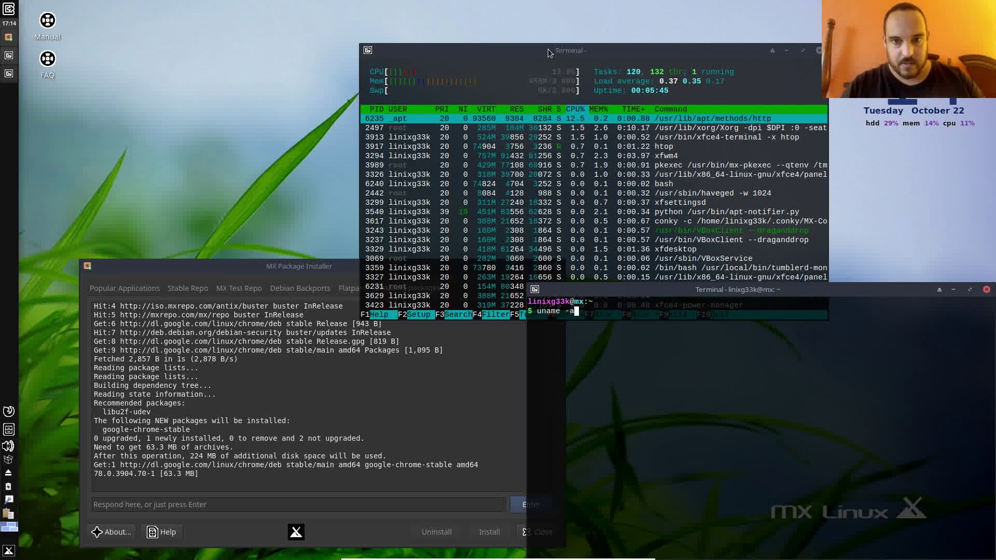
pyautogui.press('Return')
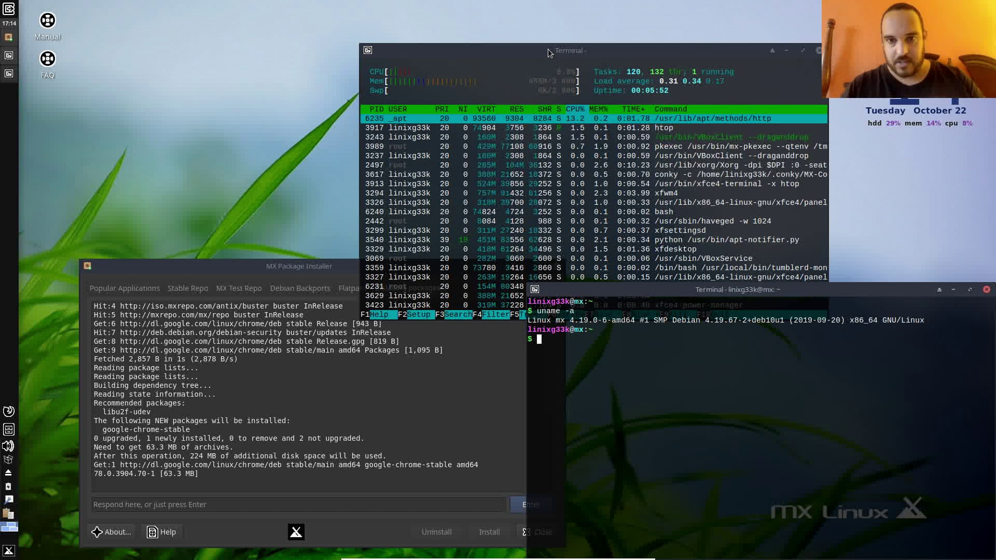
pyautogui.write('it')
pyautogui.press('Return')
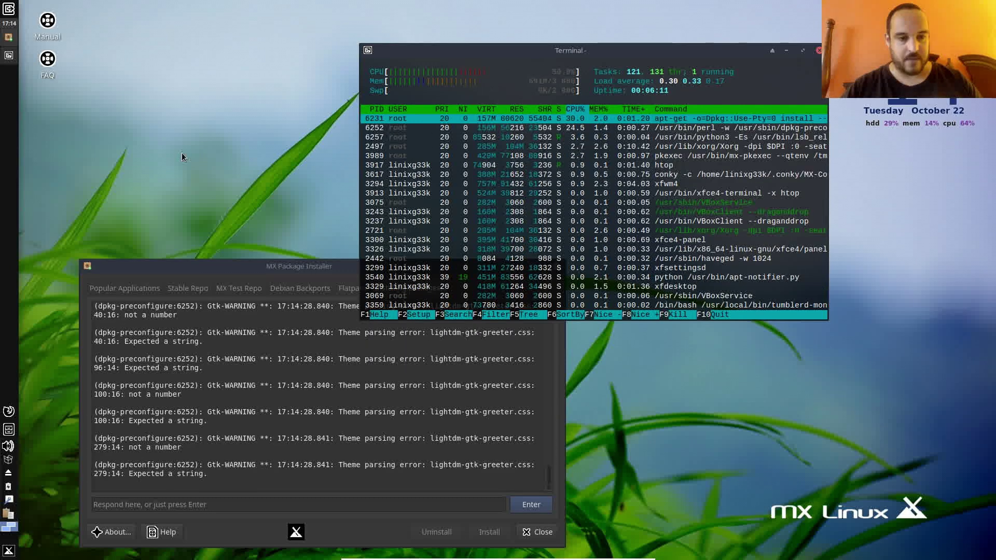
pyautogui.click(9, 551)
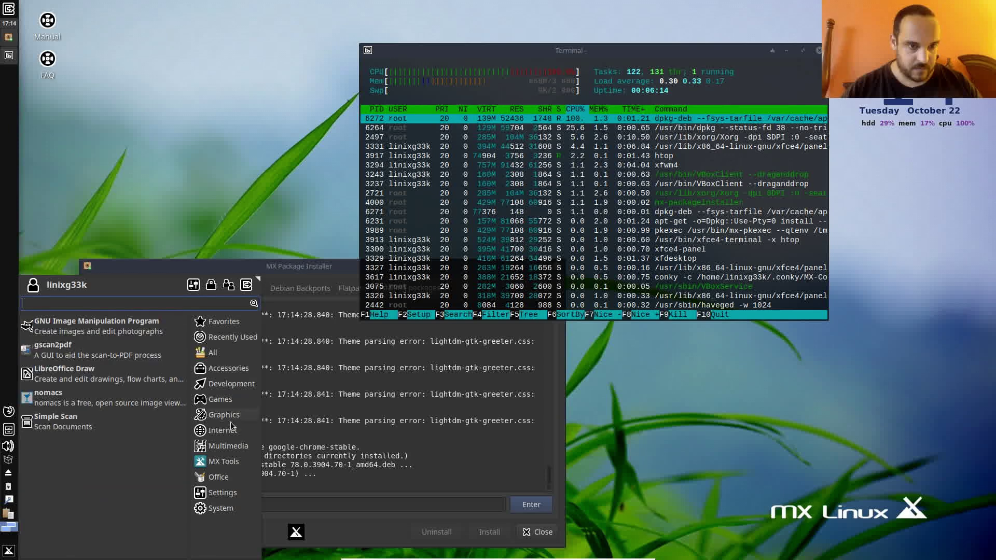
pyautogui.moveTo(232, 438)
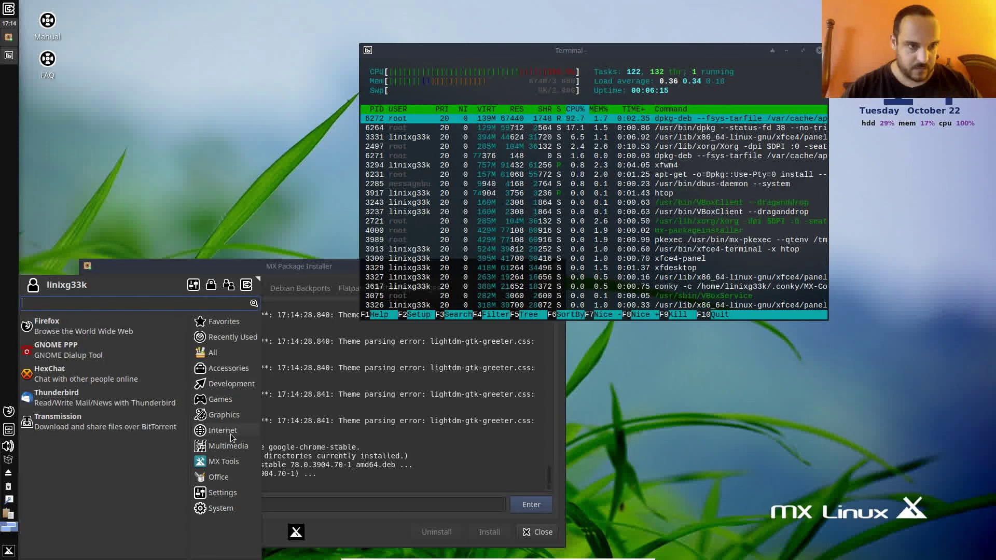
pyautogui.click(117, 336)
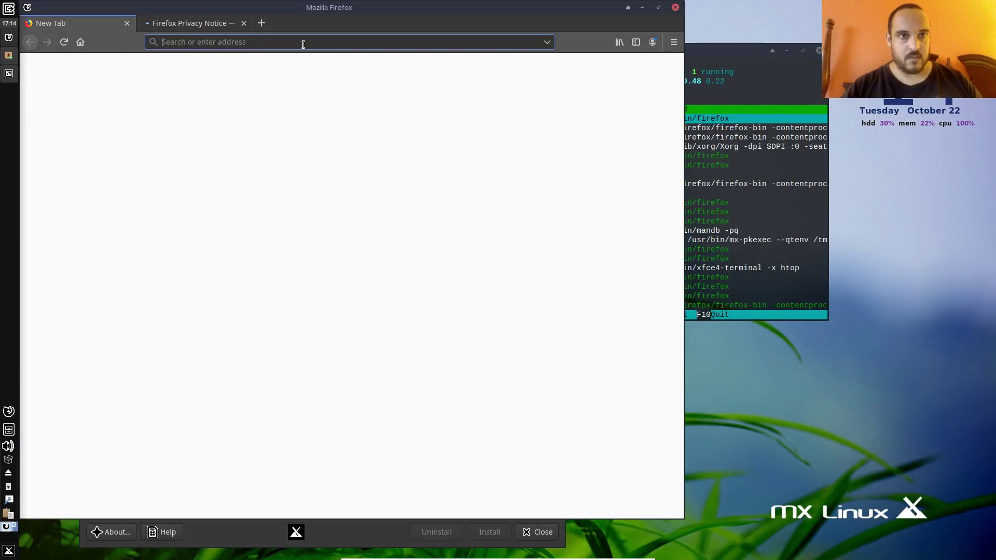
pyautogui.write('linixg')
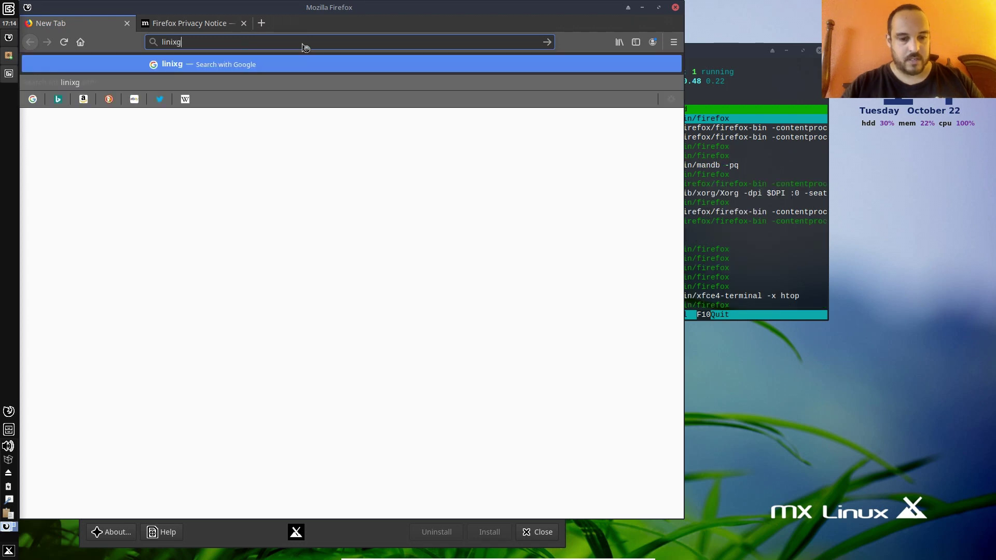
pyautogui.write('33k.com')
pyautogui.press('Return')
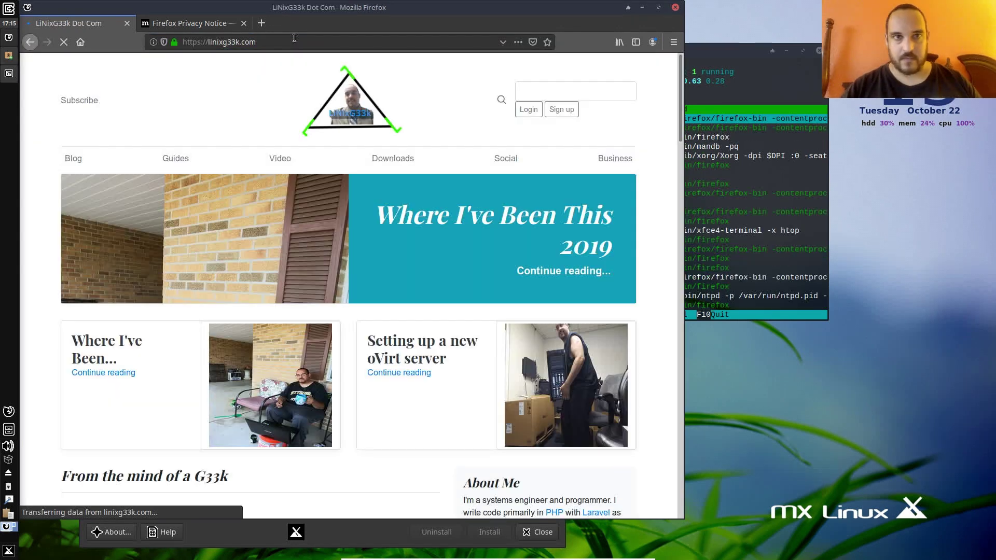
pyautogui.click(675, 8)
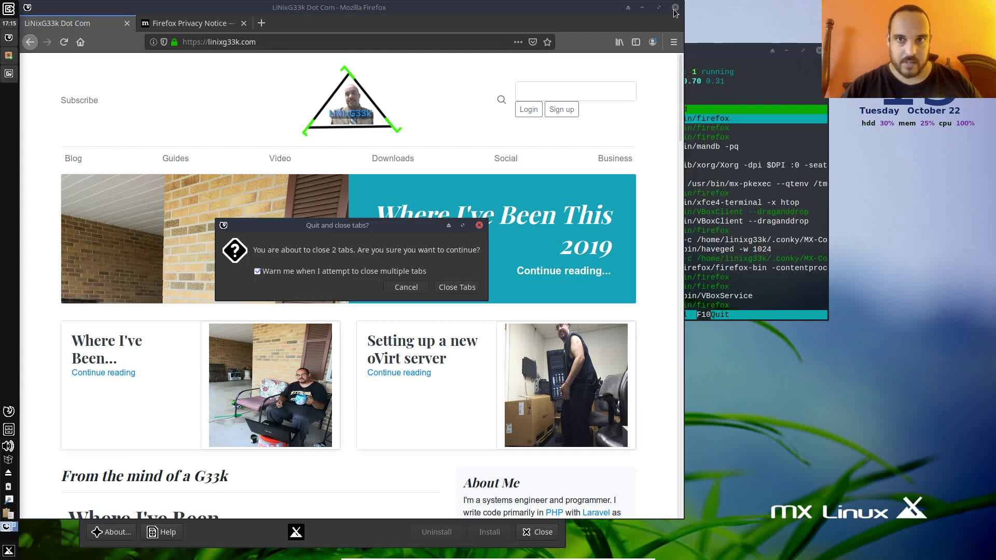
pyautogui.click(457, 287)
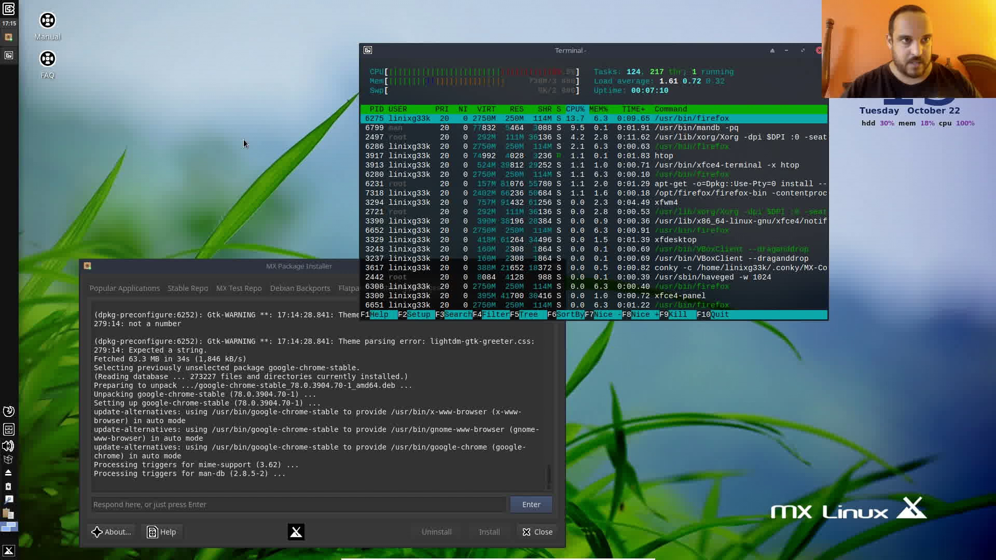